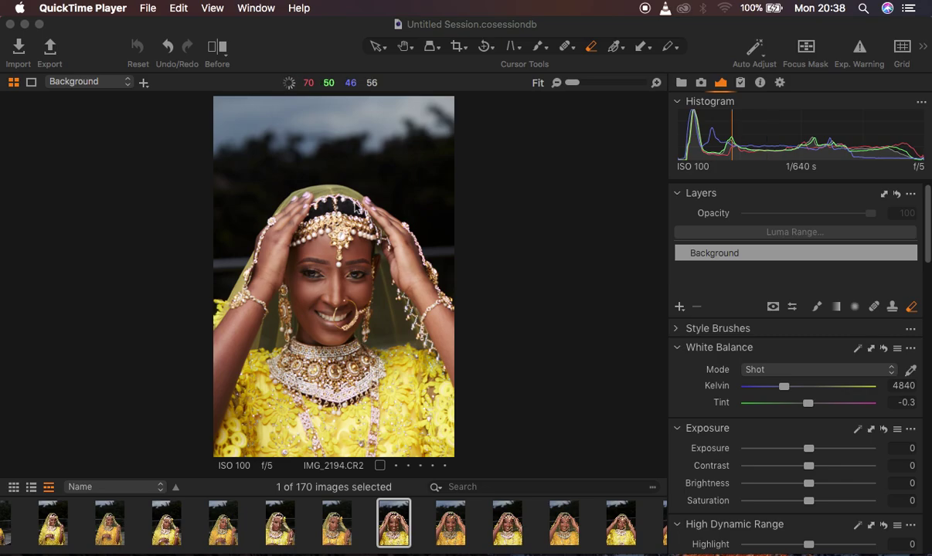
{"action": "left_click", "coordinate": [257, 41]}
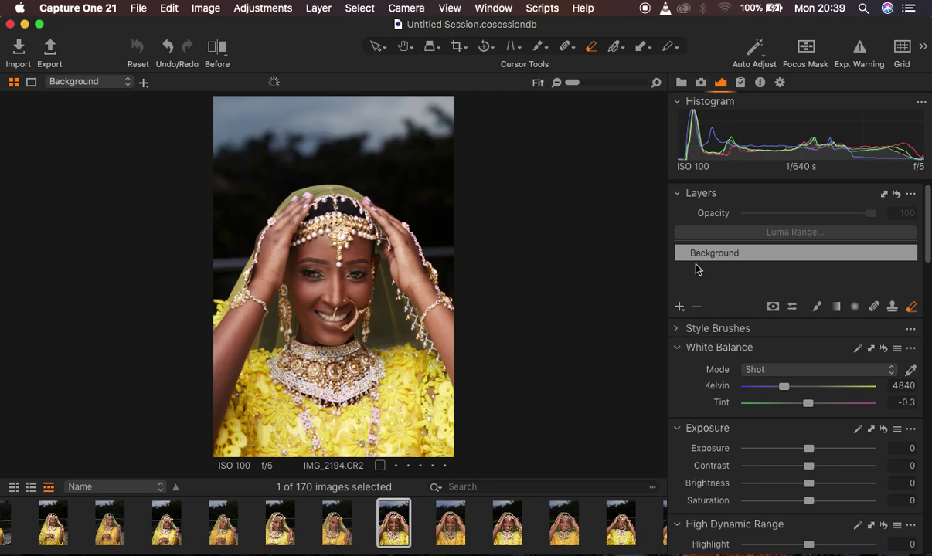
{"action": "left_click", "coordinate": [492, 8]}
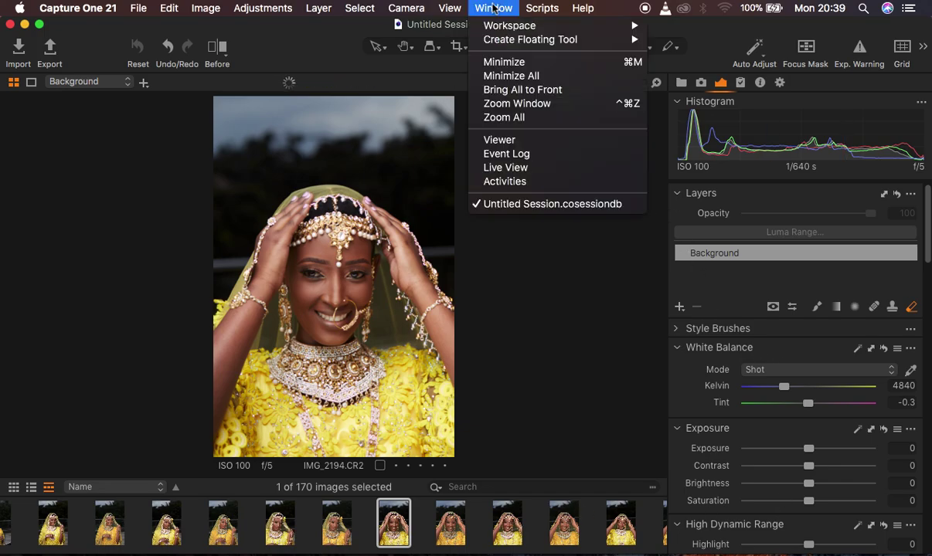
{"action": "mouse_move", "coordinate": [510, 25]}
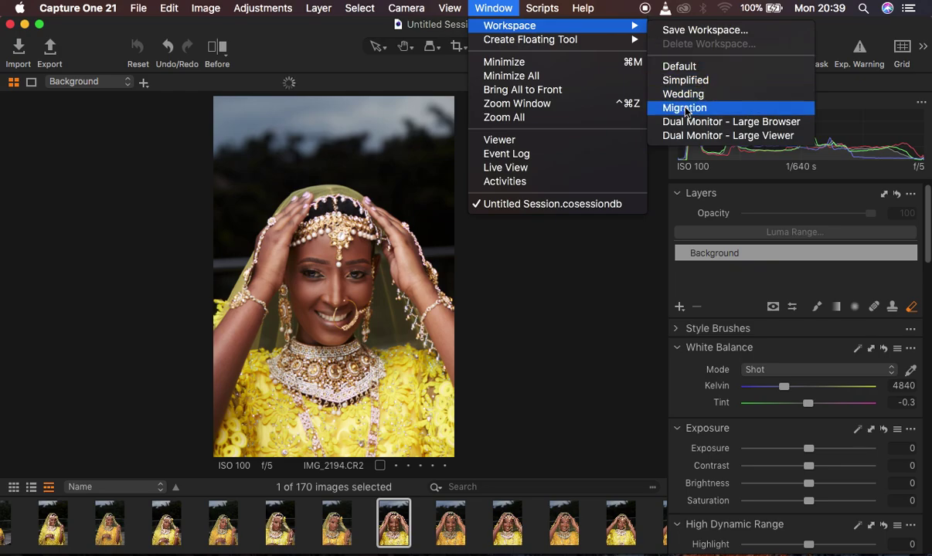
{"action": "left_click", "coordinate": [751, 307]}
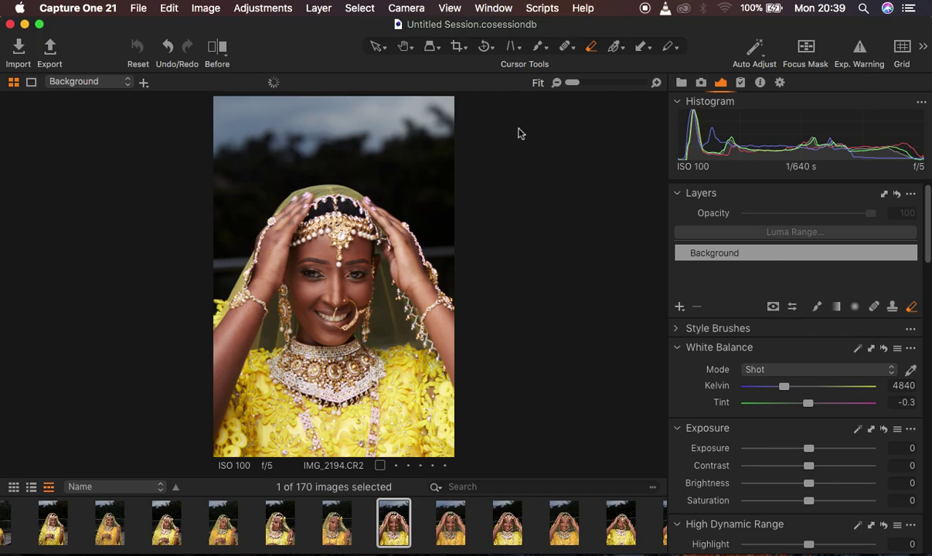
{"action": "right_click", "coordinate": [304, 45]}
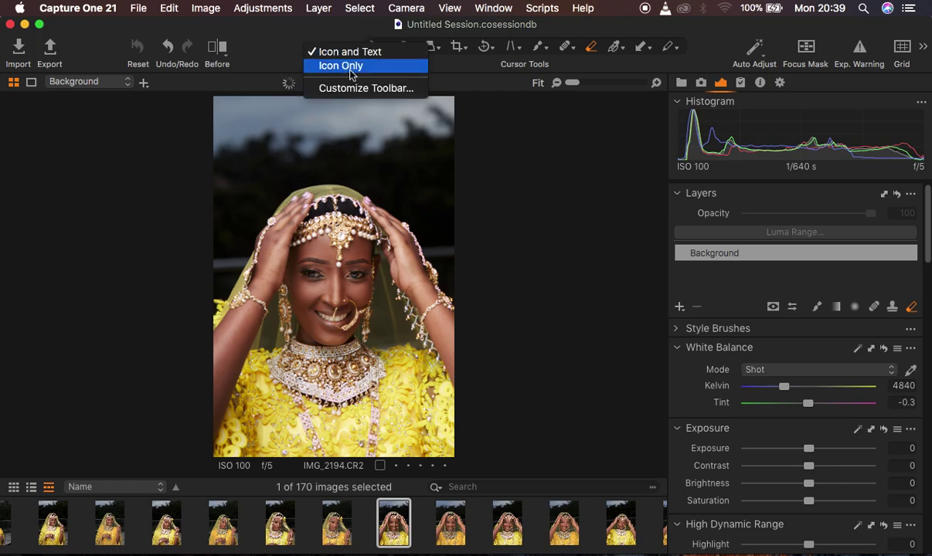
{"action": "left_click", "coordinate": [280, 62]}
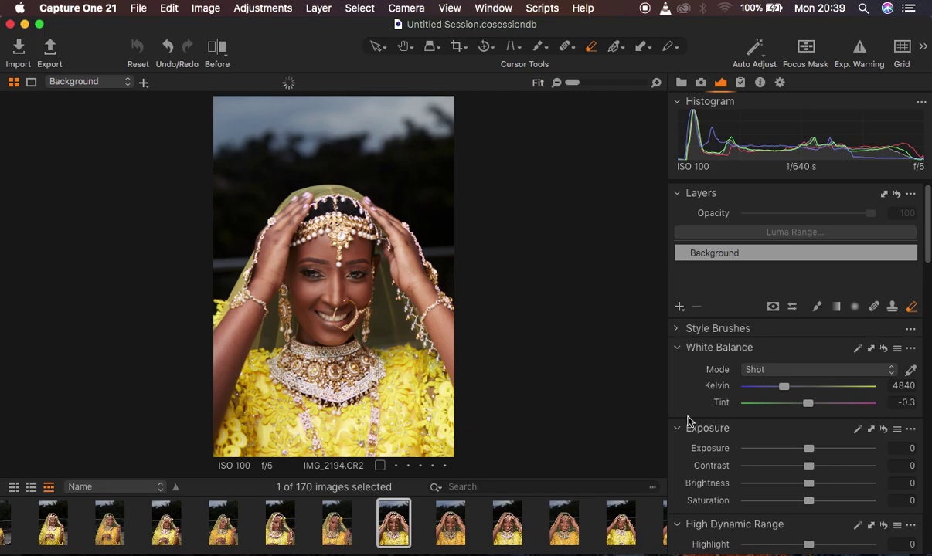
{"action": "scroll", "coordinate": [692, 399], "scroll_direction": "down", "scroll_amount": 4}
{"action": "scroll", "coordinate": [690, 399], "scroll_direction": "down", "scroll_amount": 1}
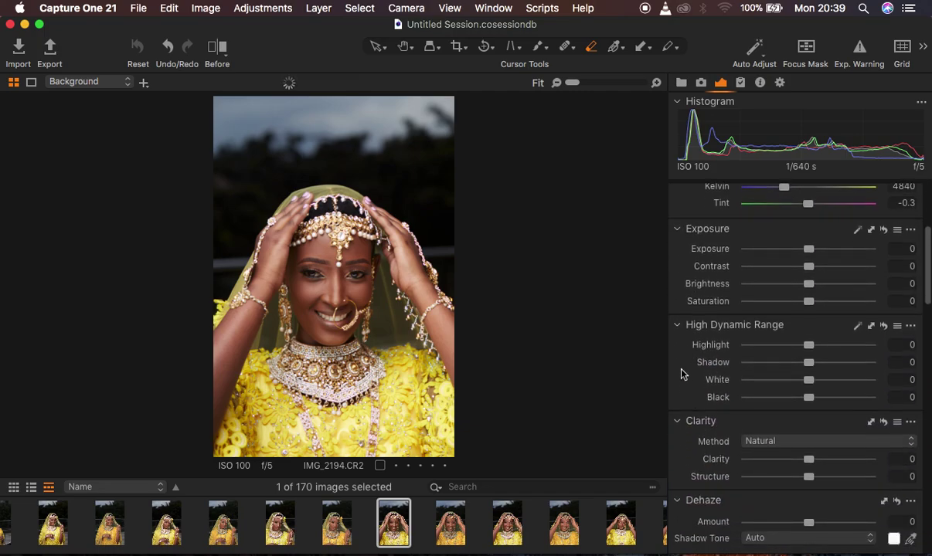
{"action": "right_click", "coordinate": [682, 373]}
{"action": "mouse_move", "coordinate": [695, 375]}
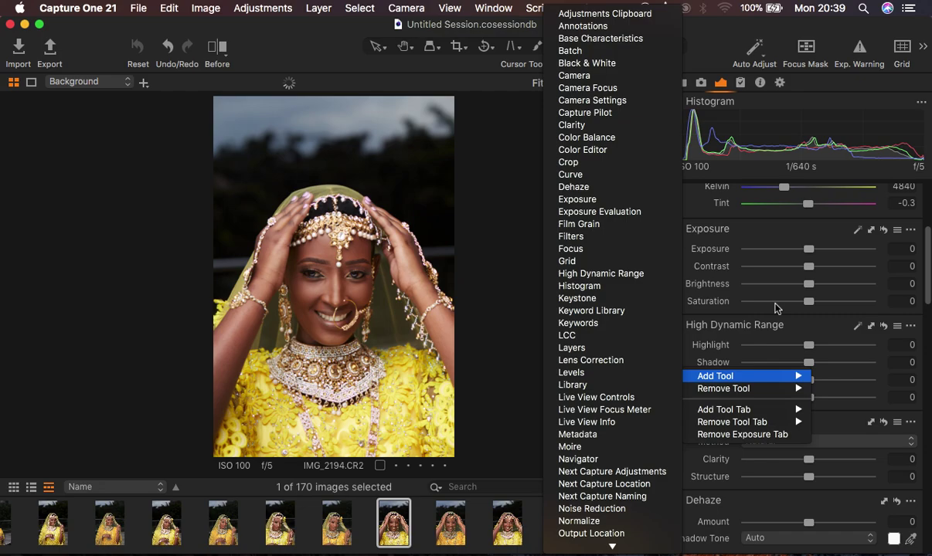
{"action": "left_click", "coordinate": [811, 333]}
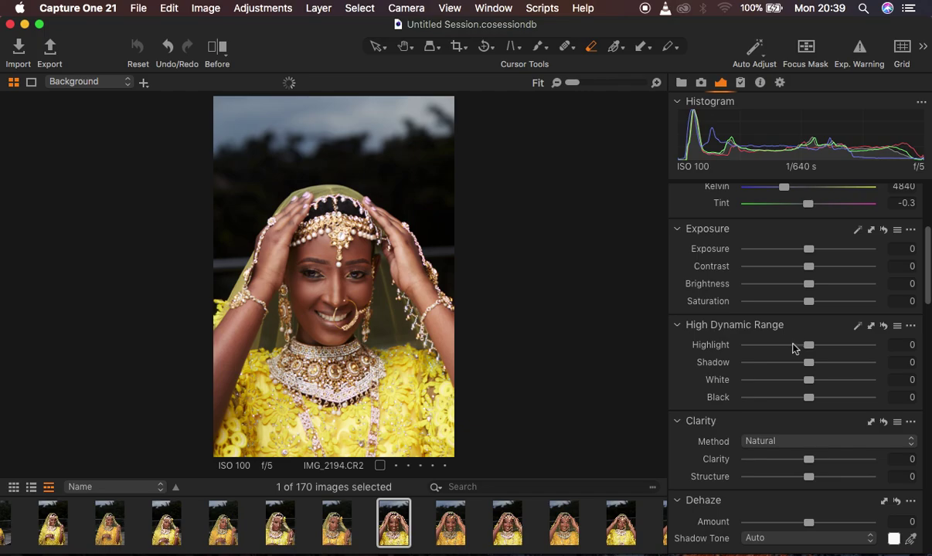
Step: Set High Dynamic Range to Highlight -100, White -100, Black -19 and Shadow 23, and set Clarity to 5
{"action": "left_click_drag", "start_coordinate": [808, 344], "coordinate": [708, 345]}
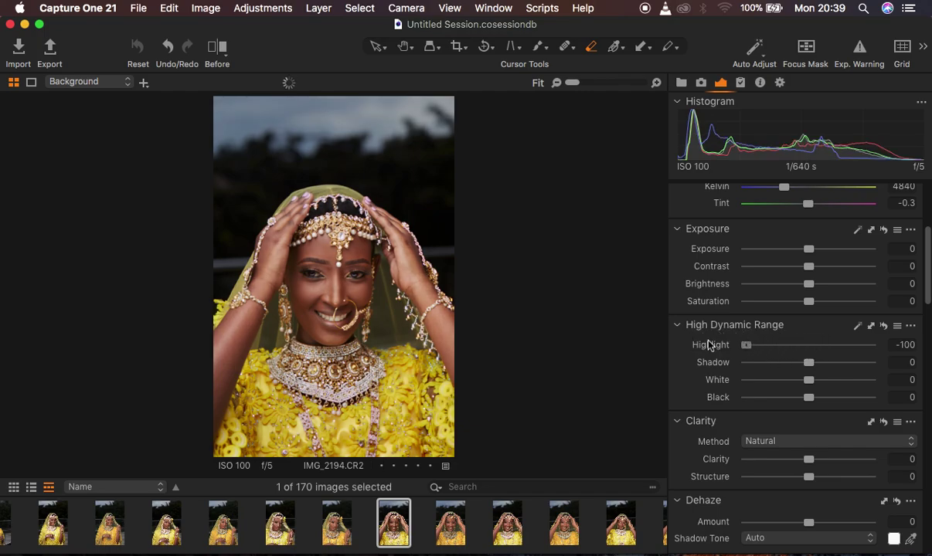
{"action": "left_click", "coordinate": [809, 381]}
{"action": "left_click_drag", "start_coordinate": [809, 382], "coordinate": [703, 379]}
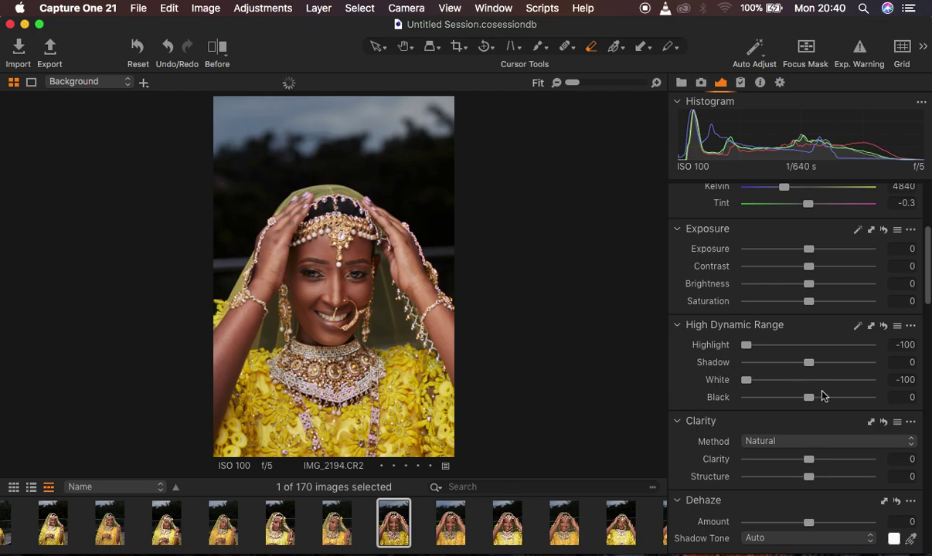
{"action": "left_click_drag", "start_coordinate": [809, 398], "coordinate": [800, 399]}
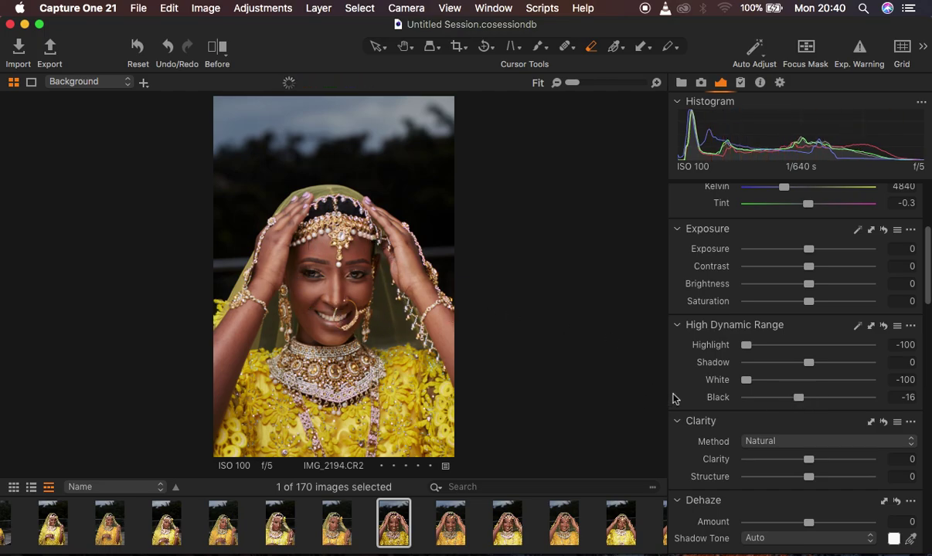
{"action": "left_click_drag", "start_coordinate": [798, 397], "coordinate": [796, 397]}
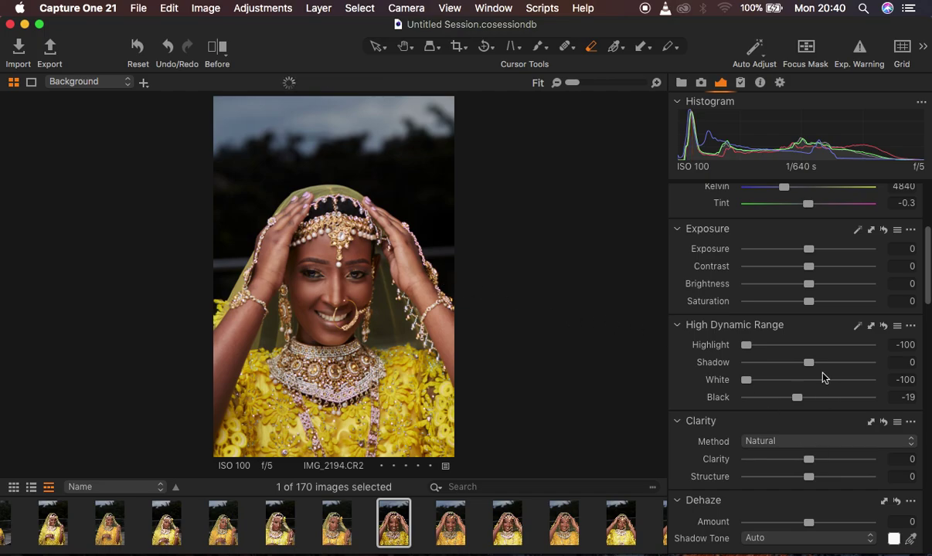
{"action": "left_click_drag", "start_coordinate": [810, 369], "coordinate": [825, 371]}
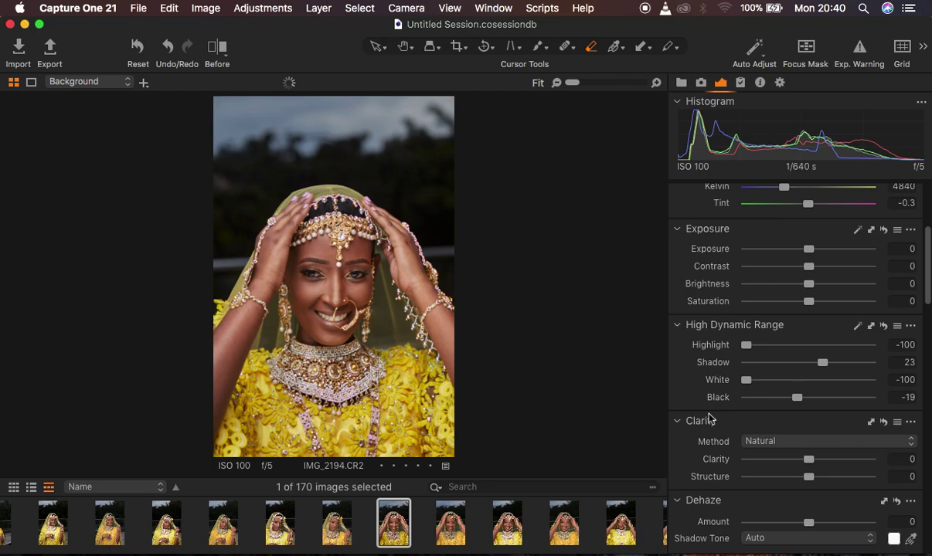
{"action": "left_click_drag", "start_coordinate": [809, 460], "coordinate": [813, 463]}
Step: Set the RGB levels' shadow point to 4 and highlight point to 253, and raise the contrast to 4
{"action": "scroll", "coordinate": [773, 473], "scroll_direction": "down", "scroll_amount": 5}
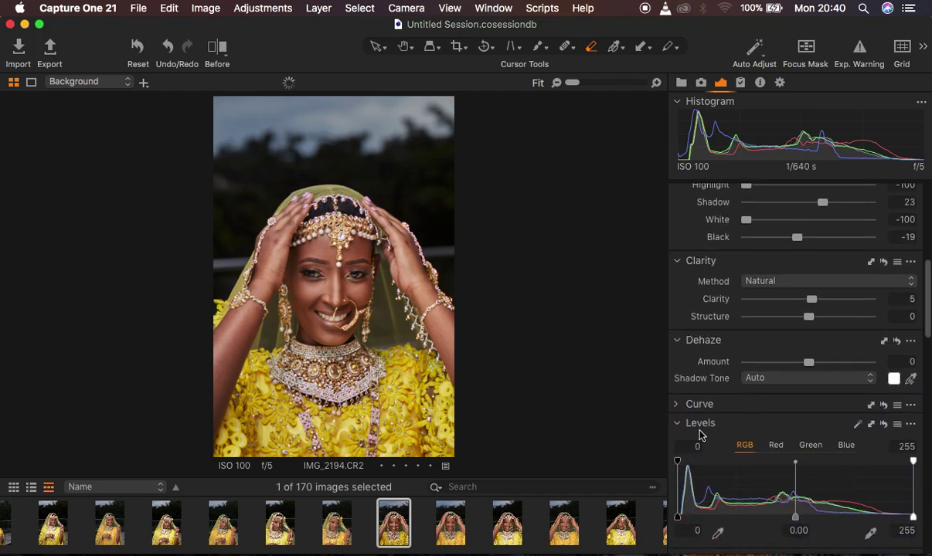
{"action": "left_click_drag", "start_coordinate": [679, 519], "coordinate": [682, 517]}
{"action": "left_click_drag", "start_coordinate": [914, 519], "coordinate": [912, 517]}
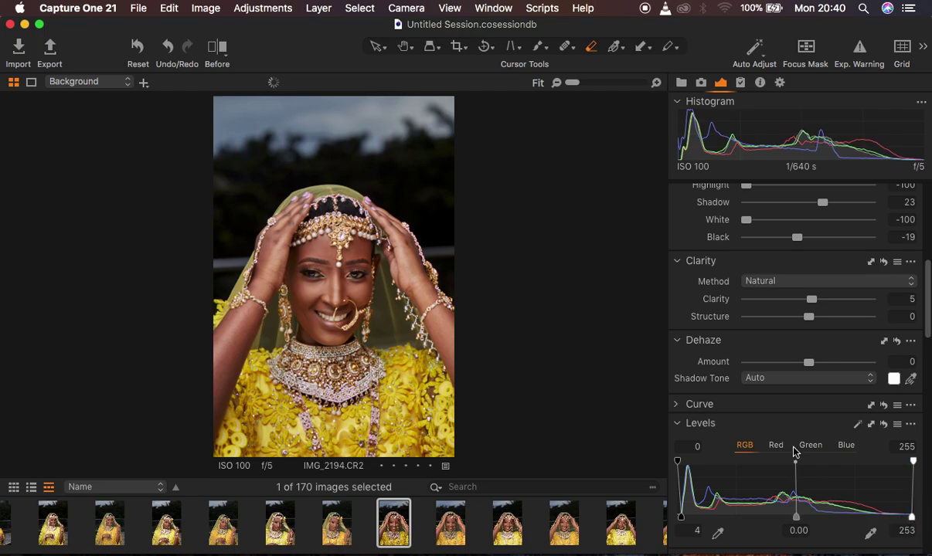
{"action": "scroll", "coordinate": [827, 331], "scroll_direction": "up", "scroll_amount": 5}
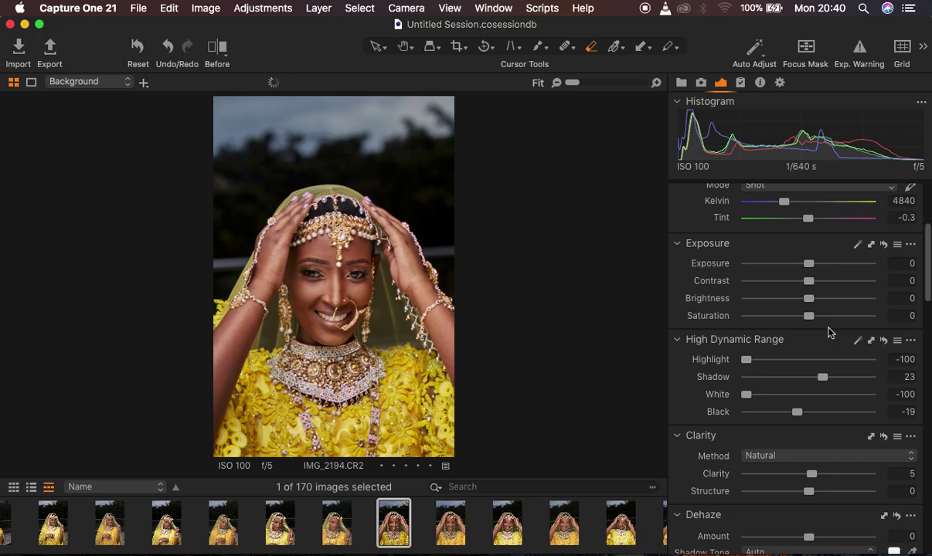
{"action": "left_click_drag", "start_coordinate": [808, 281], "coordinate": [812, 282]}
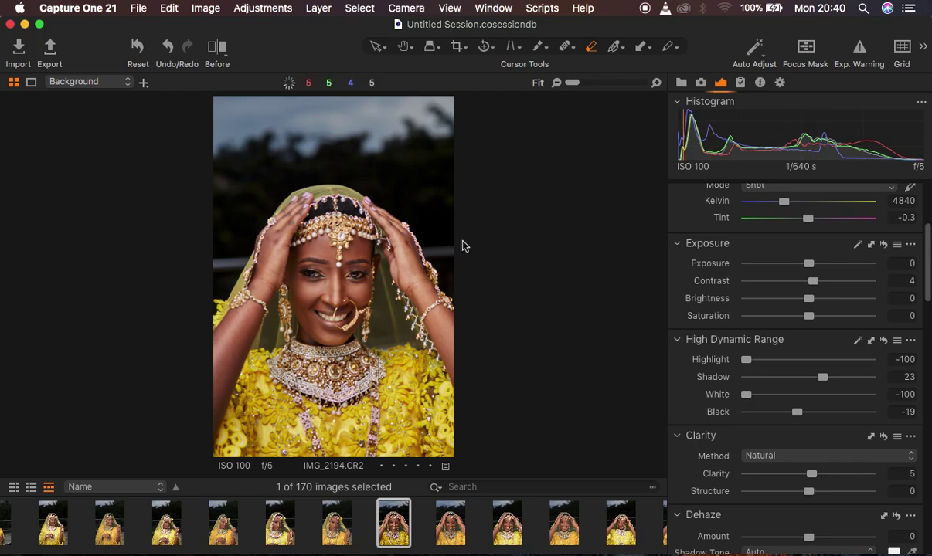
Step: Add a new filled adjustment layer and name it "color grade"
{"action": "scroll", "coordinate": [799, 246], "scroll_direction": "up", "scroll_amount": 5}
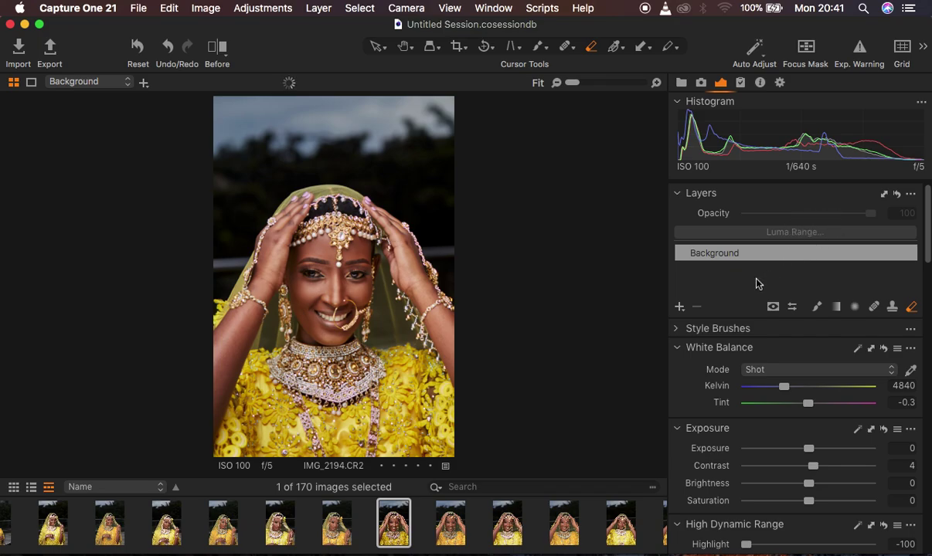
{"action": "left_click", "coordinate": [679, 308]}
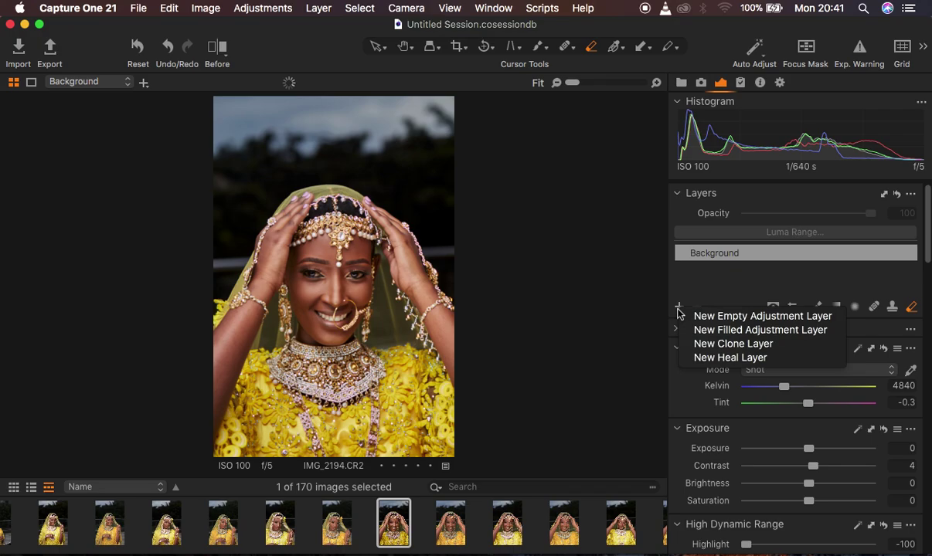
{"action": "left_click", "coordinate": [742, 331]}
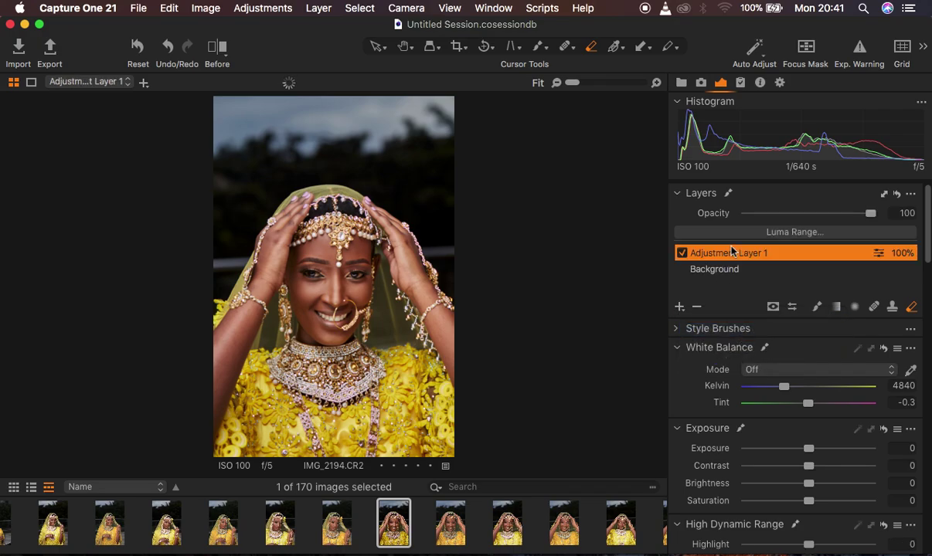
{"action": "double_click", "coordinate": [714, 254]}
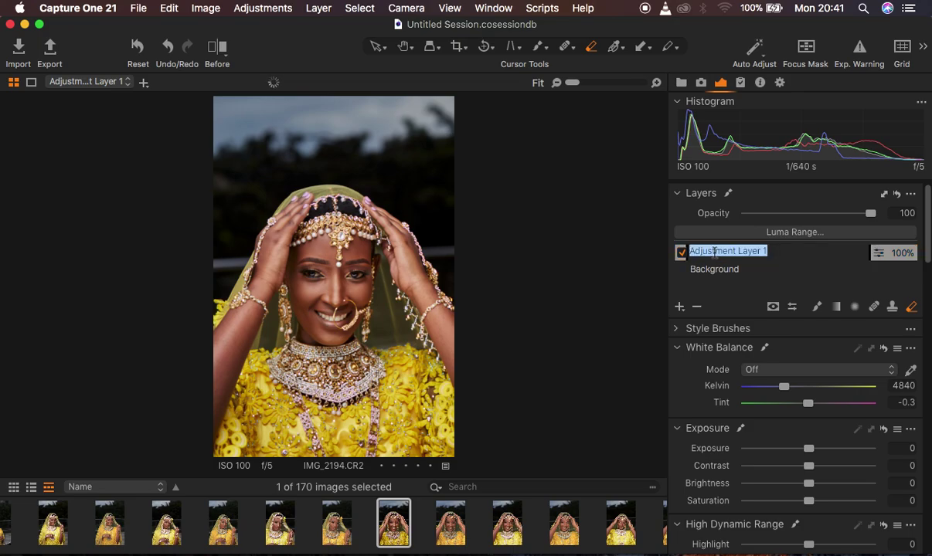
{"action": "type", "text": "color "}
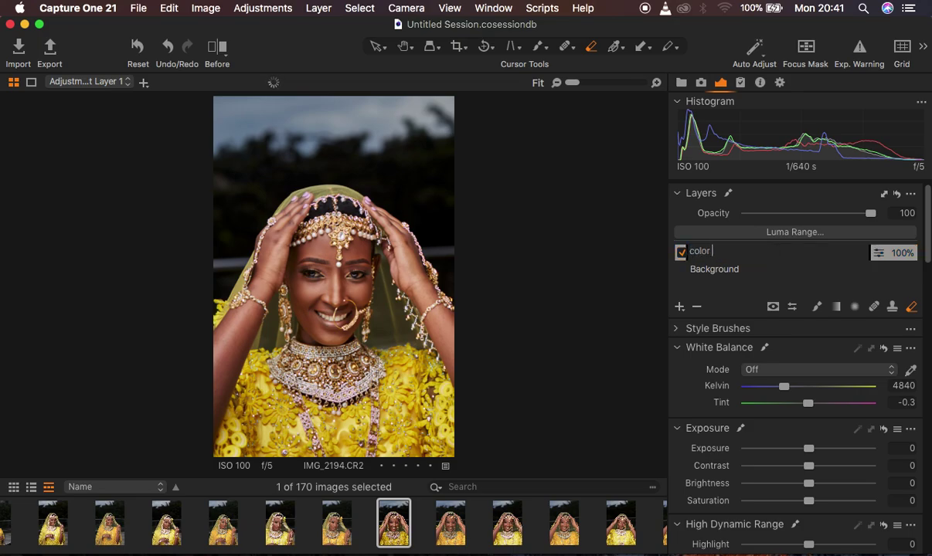
{"action": "type", "text": "grade"}
{"action": "key", "text": "Return"}
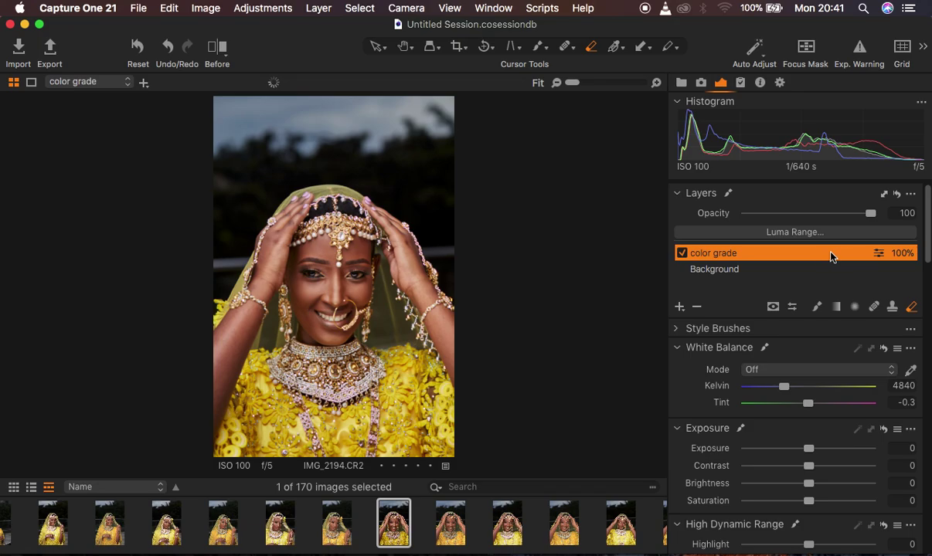
Step: Switch the Color Editor to its Skin Tone mode for the color grade layer
{"action": "scroll", "coordinate": [784, 424], "scroll_direction": "down", "scroll_amount": 10}
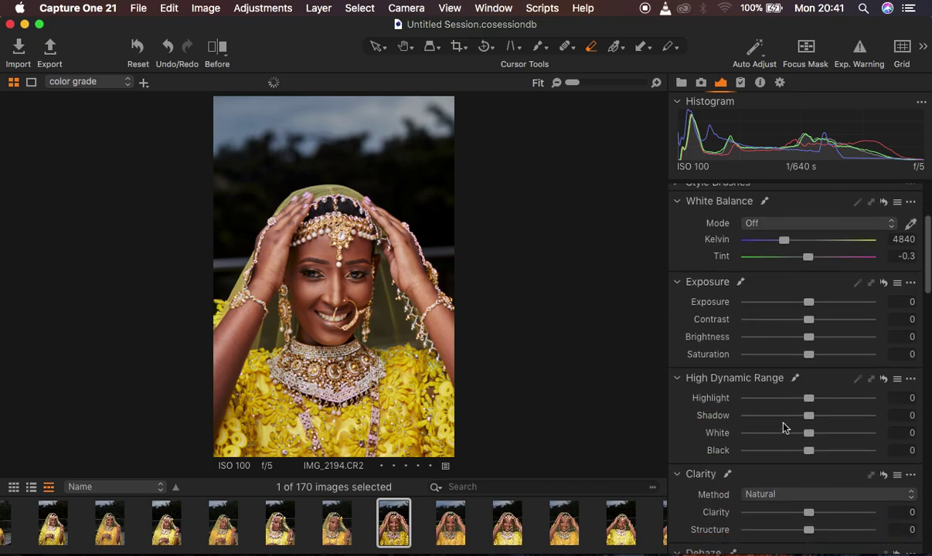
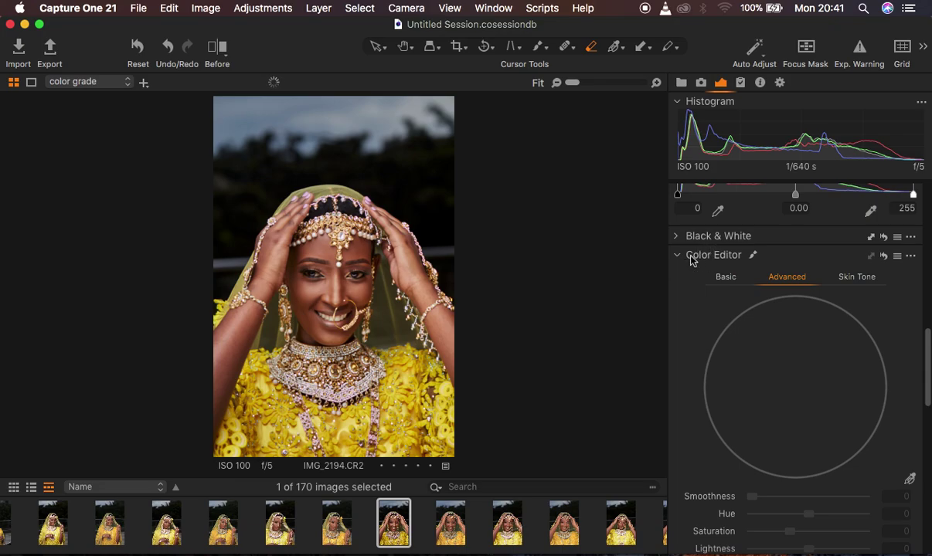
{"action": "left_click", "coordinate": [678, 257]}
{"action": "left_click", "coordinate": [677, 258]}
{"action": "left_click", "coordinate": [677, 257]}
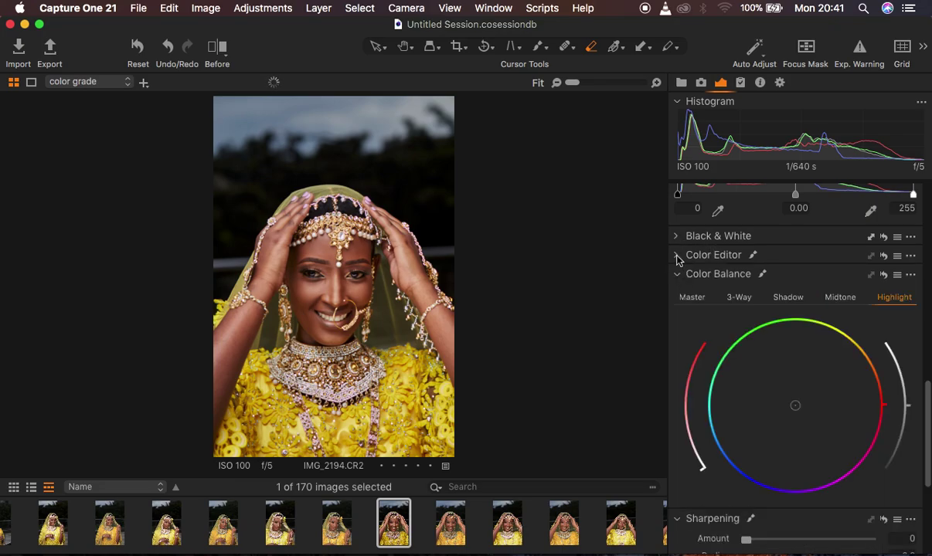
{"action": "left_click", "coordinate": [676, 255]}
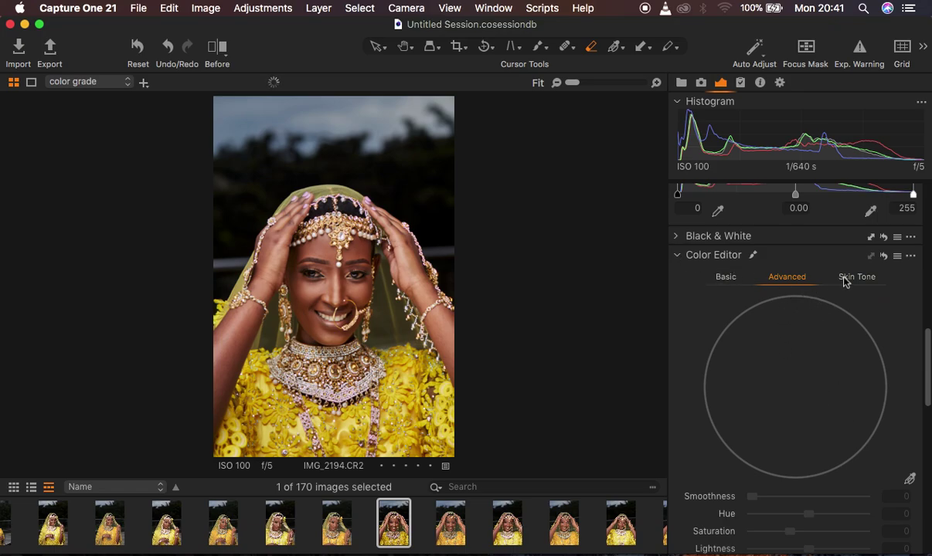
{"action": "left_click", "coordinate": [726, 279]}
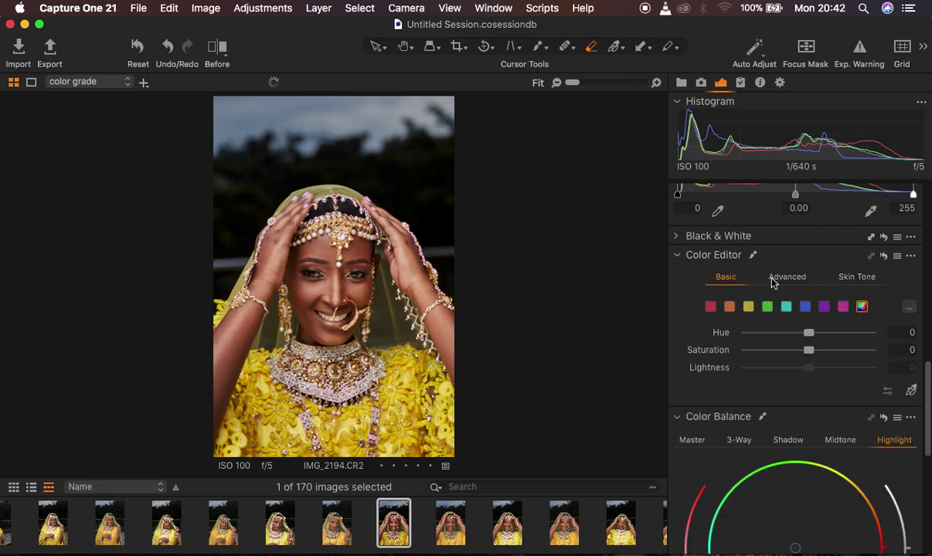
{"action": "left_click", "coordinate": [785, 280]}
{"action": "left_click", "coordinate": [847, 281]}
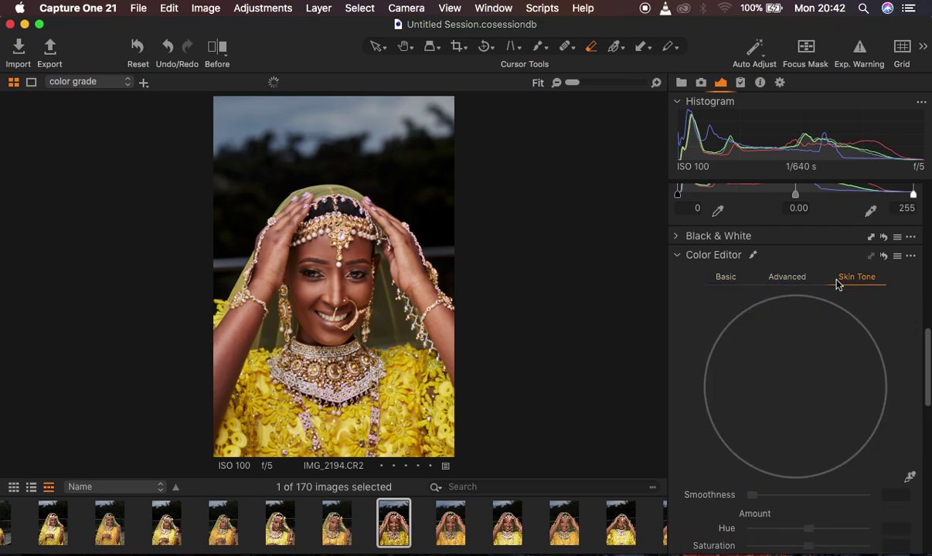
{"action": "left_click", "coordinate": [726, 280]}
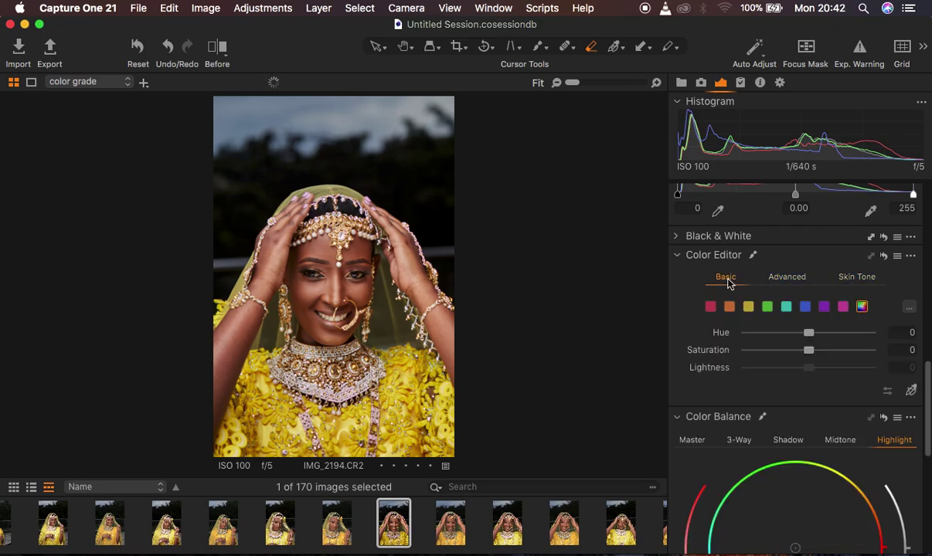
{"action": "left_click", "coordinate": [856, 280]}
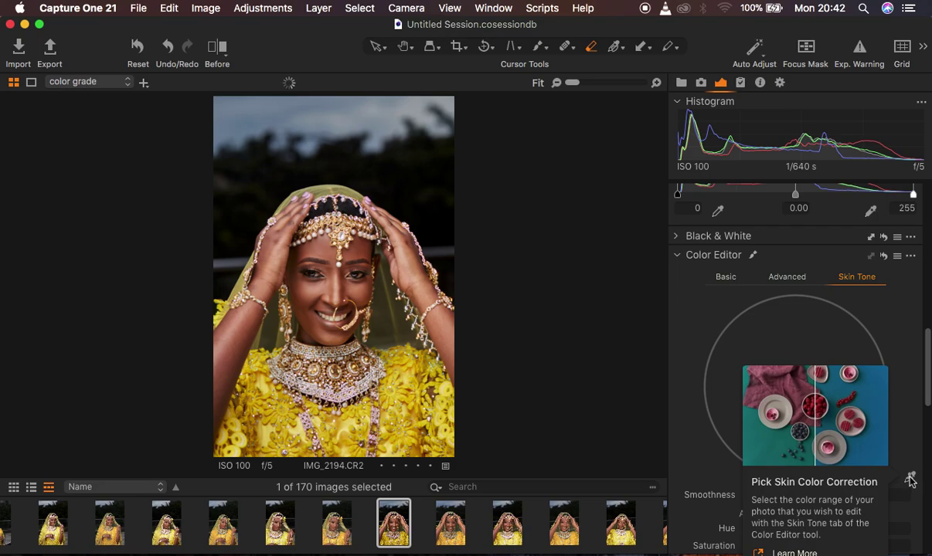
Step: Sample the skin color from the woman's cheek as the color grade layer's skin tone correction range
{"action": "left_click", "coordinate": [910, 479]}
{"action": "key", "text": "super+plus"}
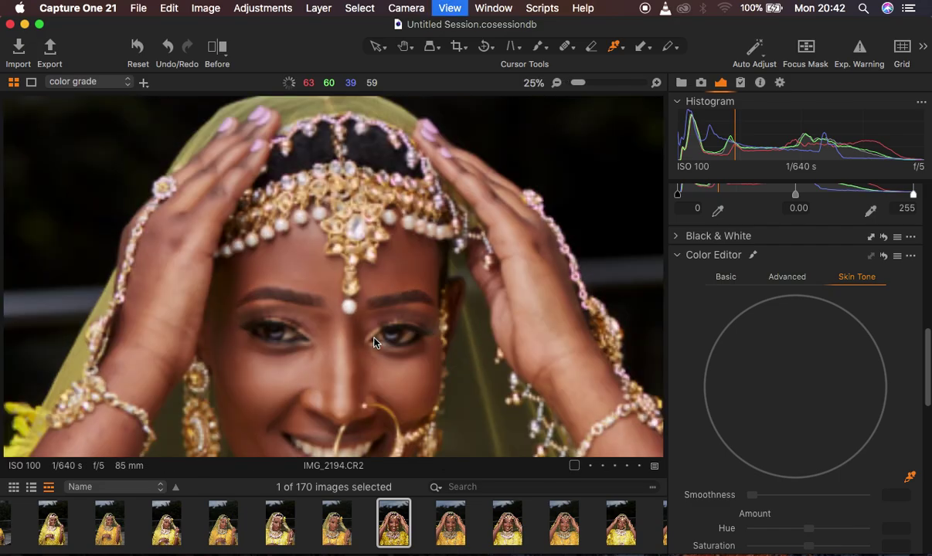
{"action": "key", "text": "super+plus"}
{"action": "key", "text": "super+0"}
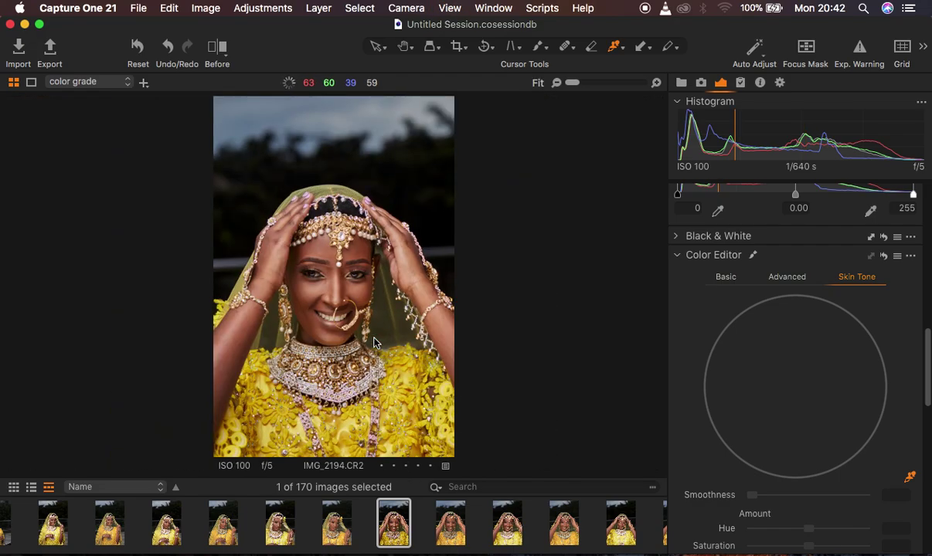
{"action": "key", "text": "super+plus"}
{"action": "key", "text": "super+plus"}
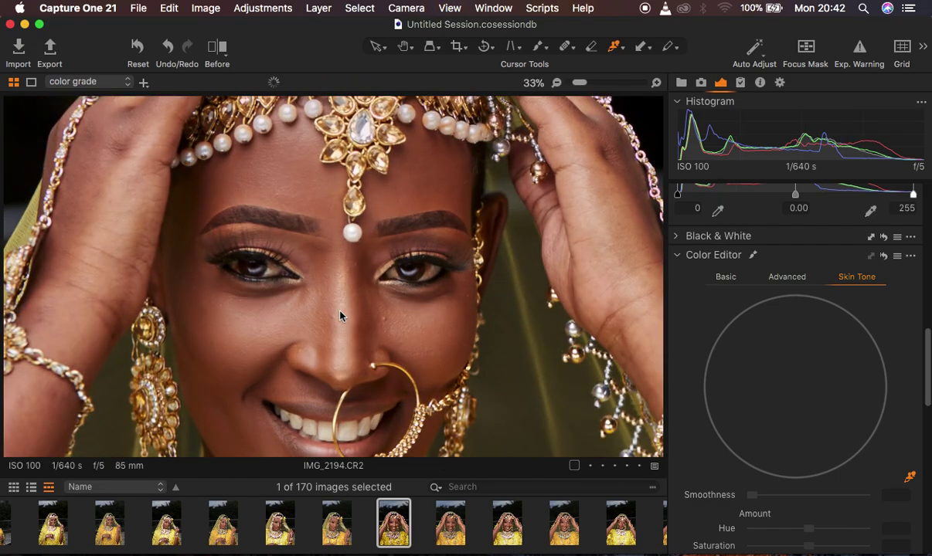
{"action": "key", "text": "super+plus"}
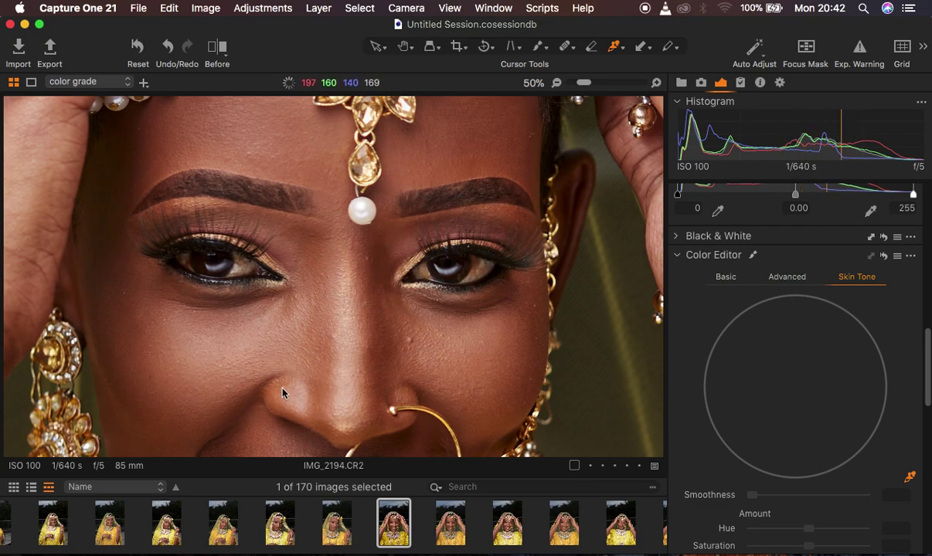
{"action": "left_click", "coordinate": [156, 387]}
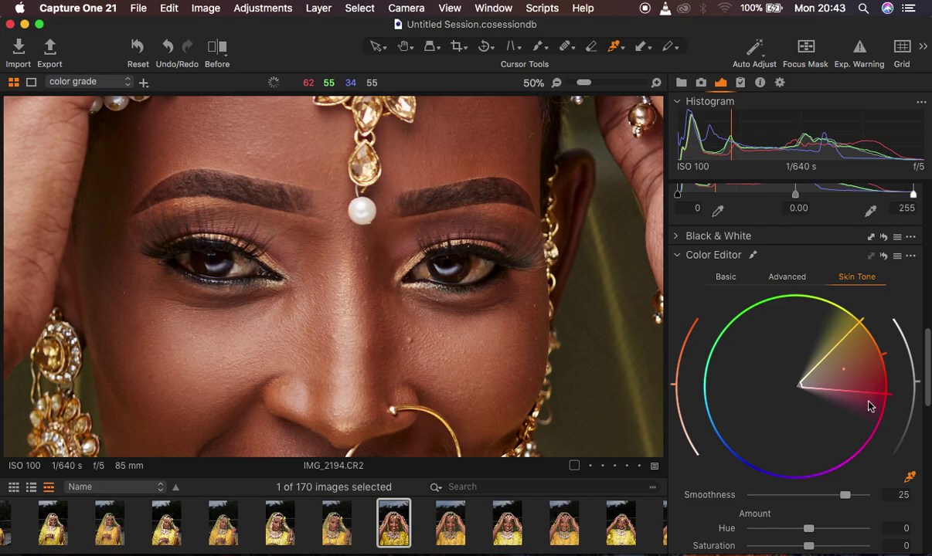
Step: Narrow the skin tone range from yellow toward orange to exclude the yellow dress, using the selected color range preview, and turn the preview off
{"action": "key", "text": "super+minus"}
{"action": "key", "text": "super+minus"}
{"action": "key", "text": "super+minus"}
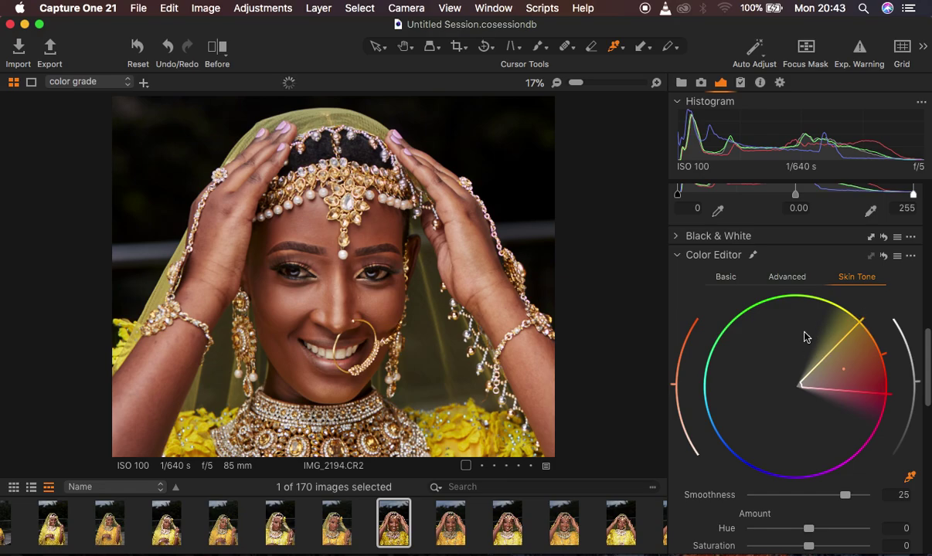
{"action": "key", "text": "super+0"}
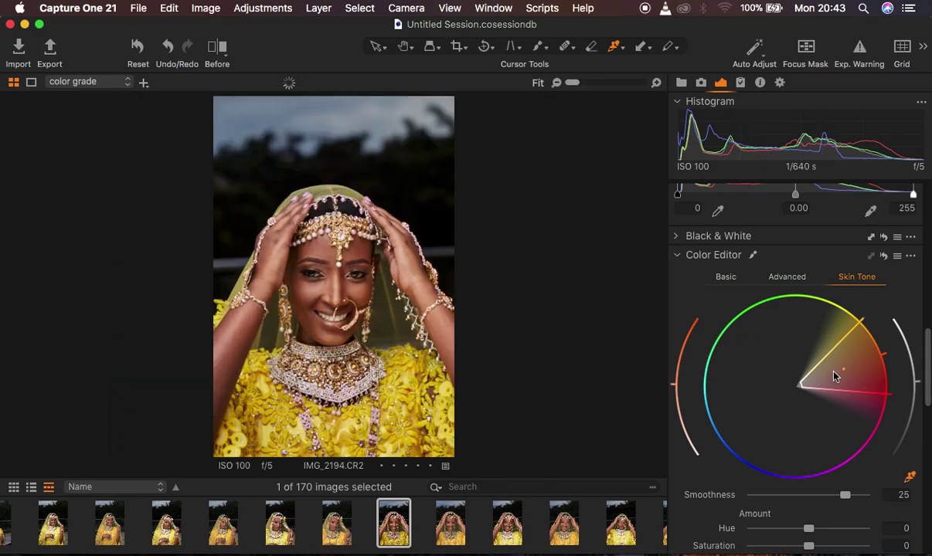
{"action": "scroll", "coordinate": [833, 375], "scroll_direction": "down", "scroll_amount": 1}
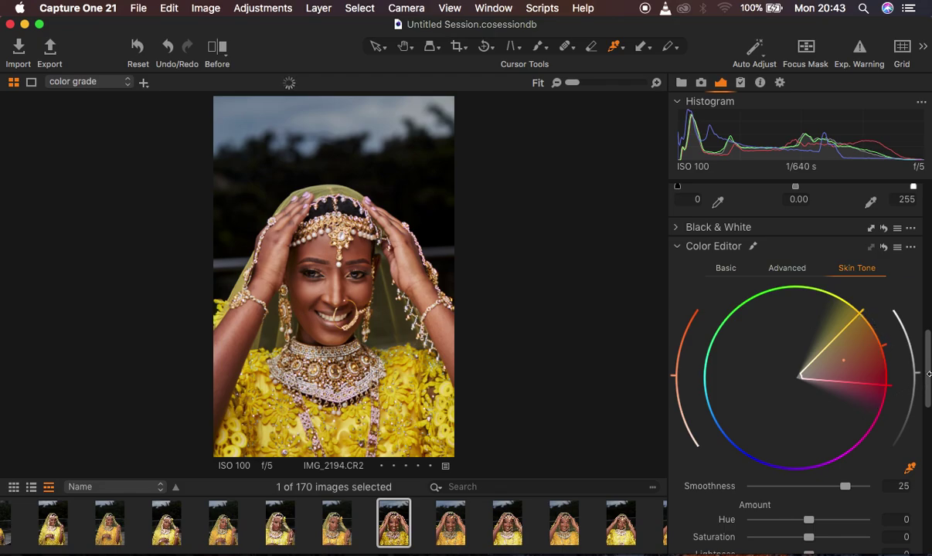
{"action": "left_click_drag", "start_coordinate": [927, 378], "coordinate": [929, 424]}
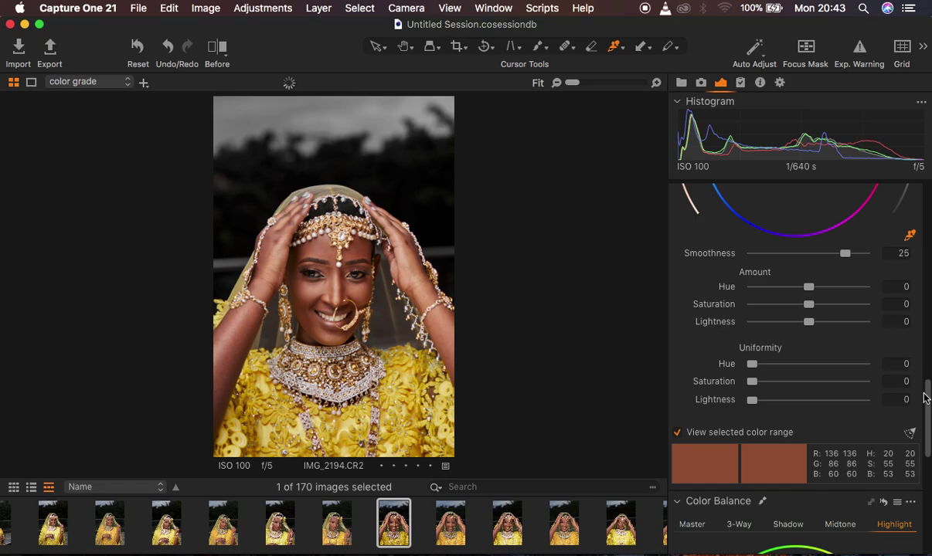
{"action": "left_click_drag", "start_coordinate": [927, 406], "coordinate": [927, 400]}
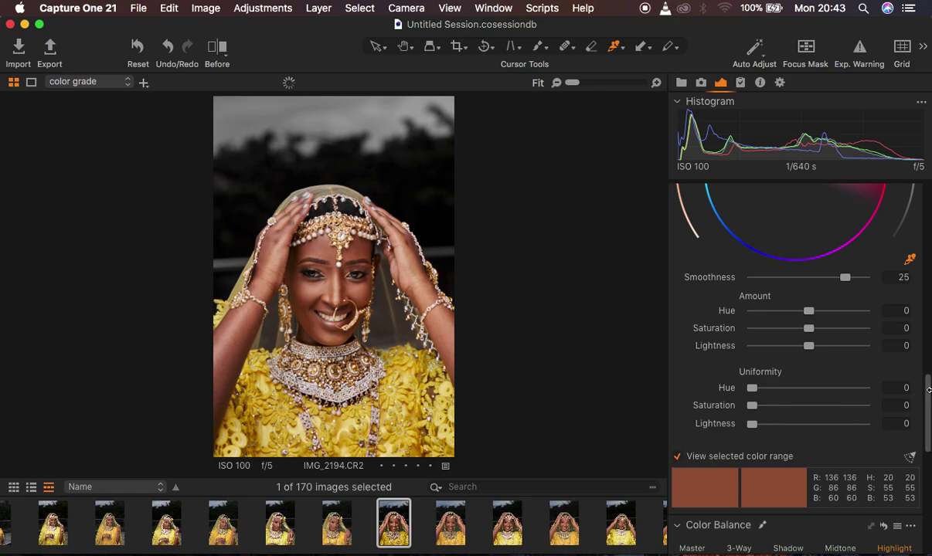
{"action": "scroll", "coordinate": [929, 396], "scroll_direction": "up", "scroll_amount": 5}
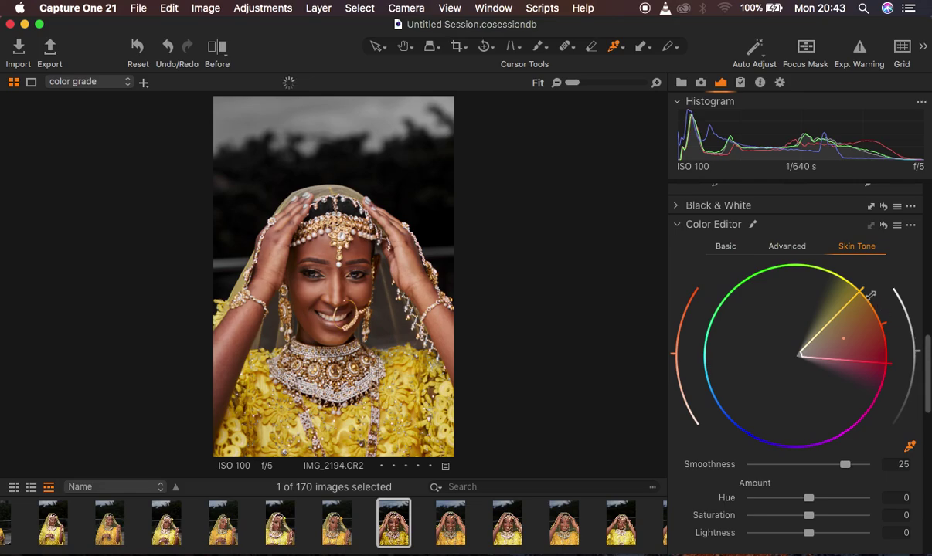
{"action": "left_click_drag", "start_coordinate": [863, 288], "coordinate": [882, 313]}
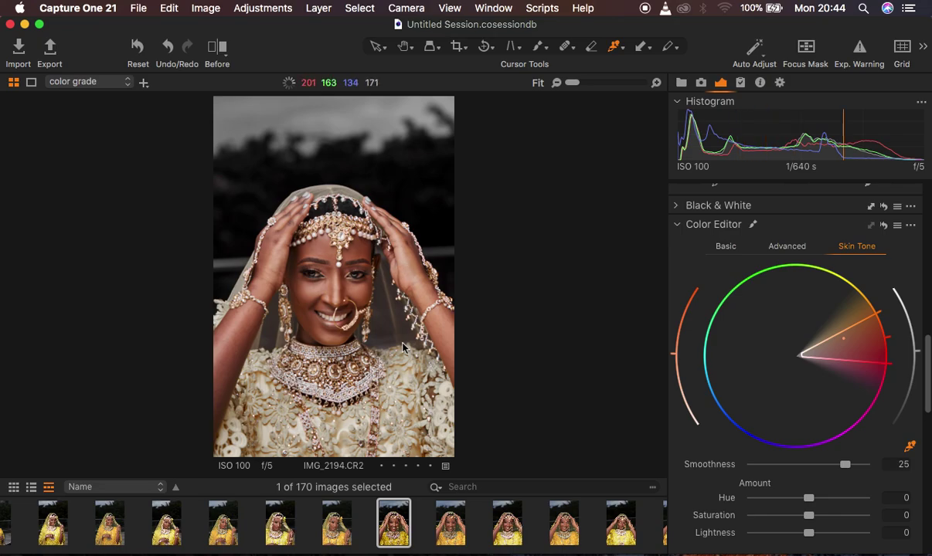
{"action": "scroll", "coordinate": [870, 391], "scroll_direction": "down", "scroll_amount": 5}
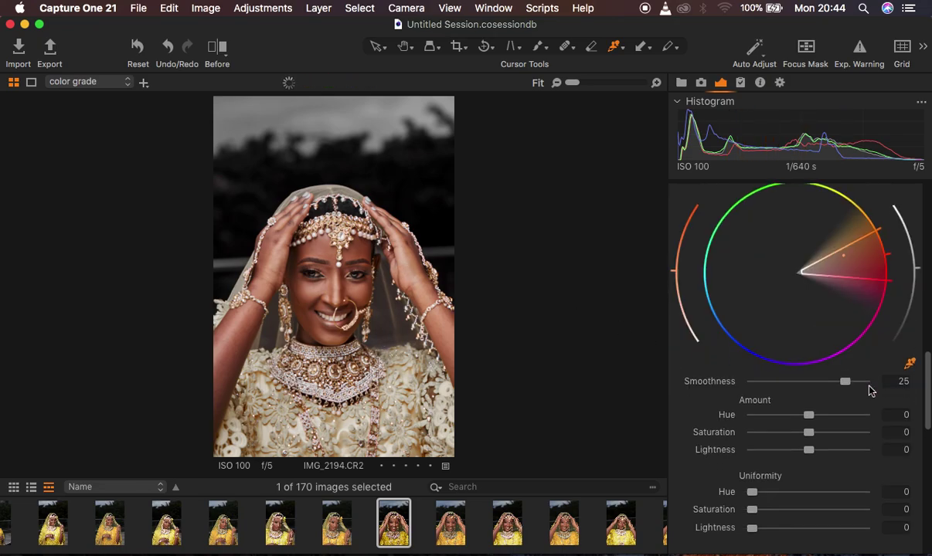
{"action": "left_click", "coordinate": [678, 434]}
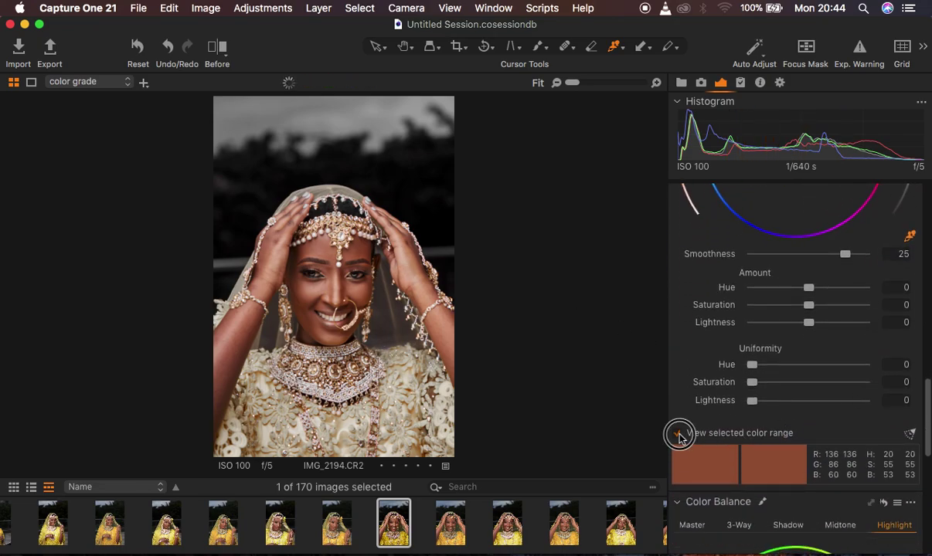
Step: Set the skin tone Uniformity to Hue 86.5 and Saturation 83.6, and compare the portrait before and after
{"action": "scroll", "coordinate": [865, 314], "scroll_direction": "up", "scroll_amount": 1}
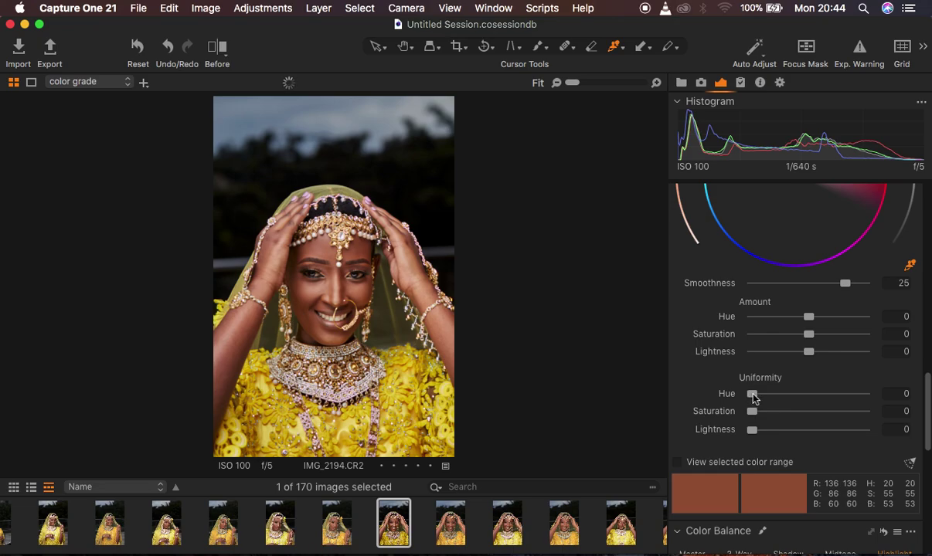
{"action": "left_click_drag", "start_coordinate": [752, 393], "coordinate": [840, 397]}
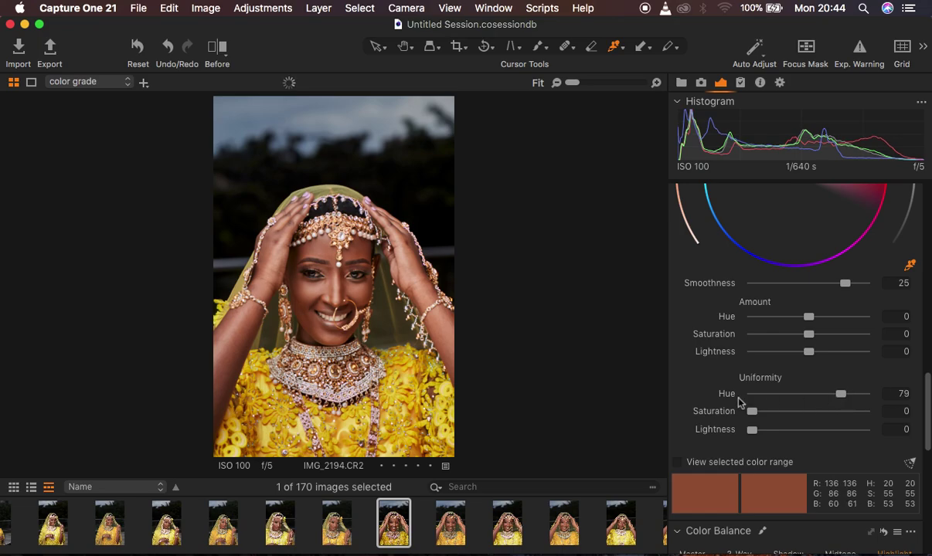
{"action": "key", "text": "super+equal"}
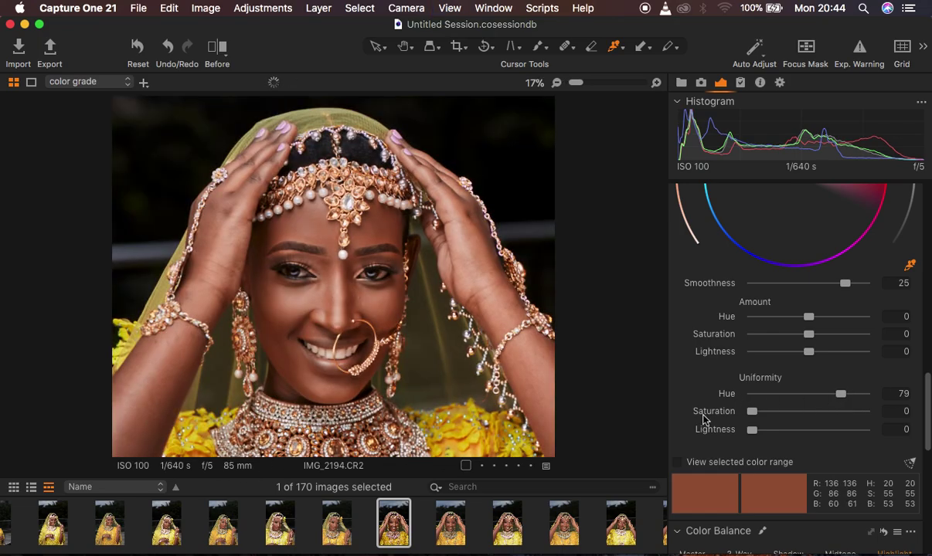
{"action": "left_click_drag", "start_coordinate": [840, 394], "coordinate": [850, 397]}
{"action": "left_click_drag", "start_coordinate": [755, 415], "coordinate": [848, 418]}
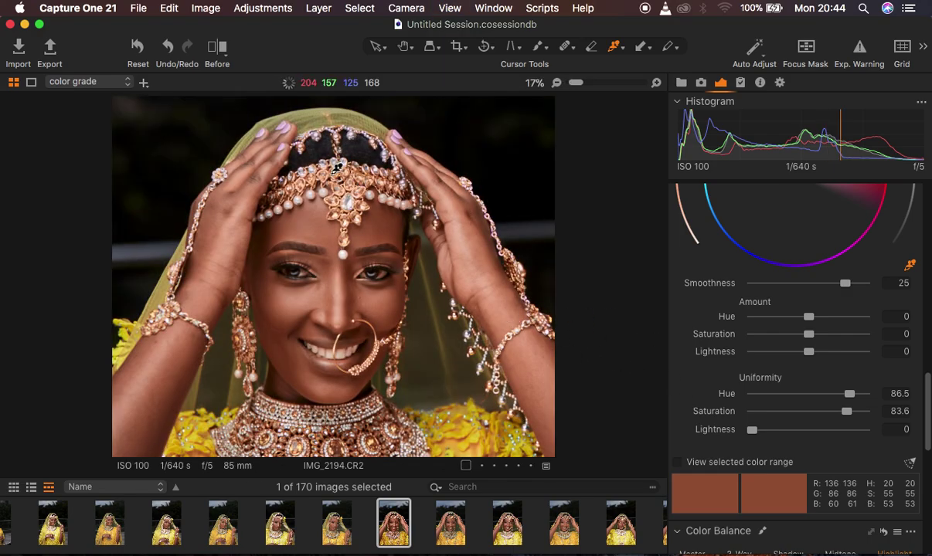
{"action": "left_click", "coordinate": [218, 49]}
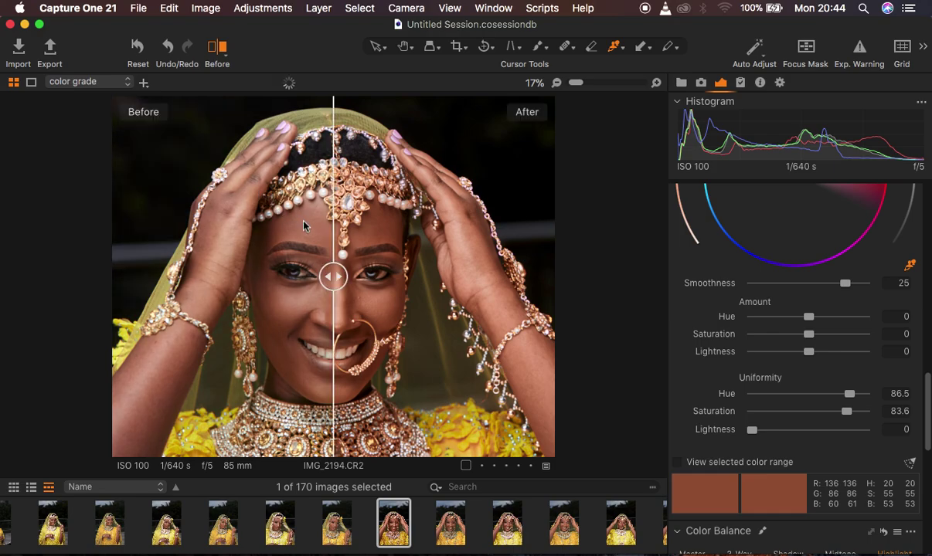
{"action": "left_click_drag", "start_coordinate": [278, 261], "coordinate": [113, 221]}
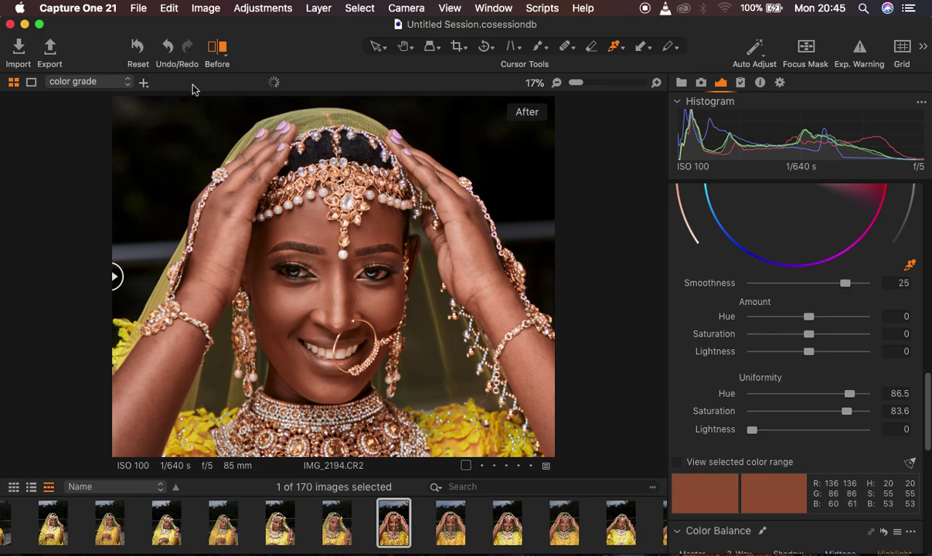
{"action": "left_click", "coordinate": [217, 48]}
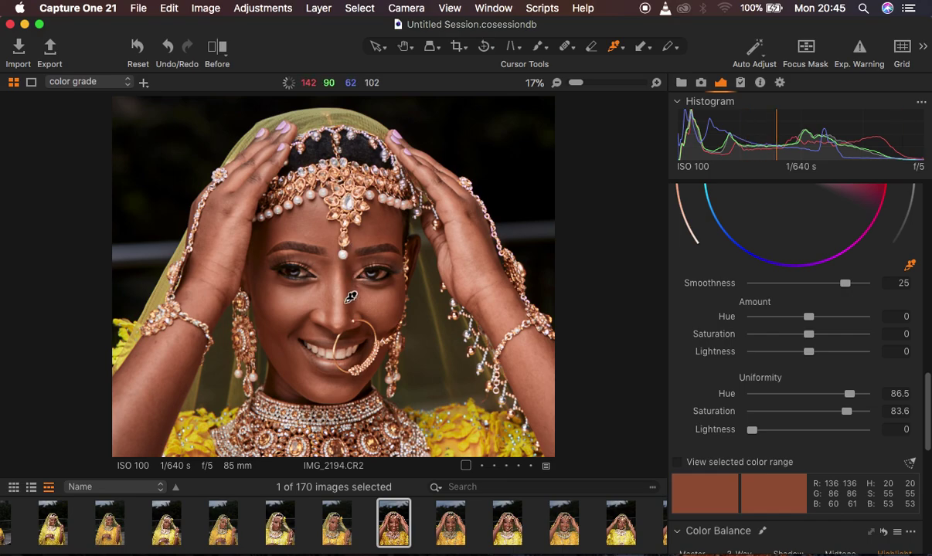
Step: Set the skin tone Amount to Hue -0.2 and Saturation -0.4, and compare the whole photo before and after
{"action": "left_click_drag", "start_coordinate": [808, 316], "coordinate": [544, 318]}
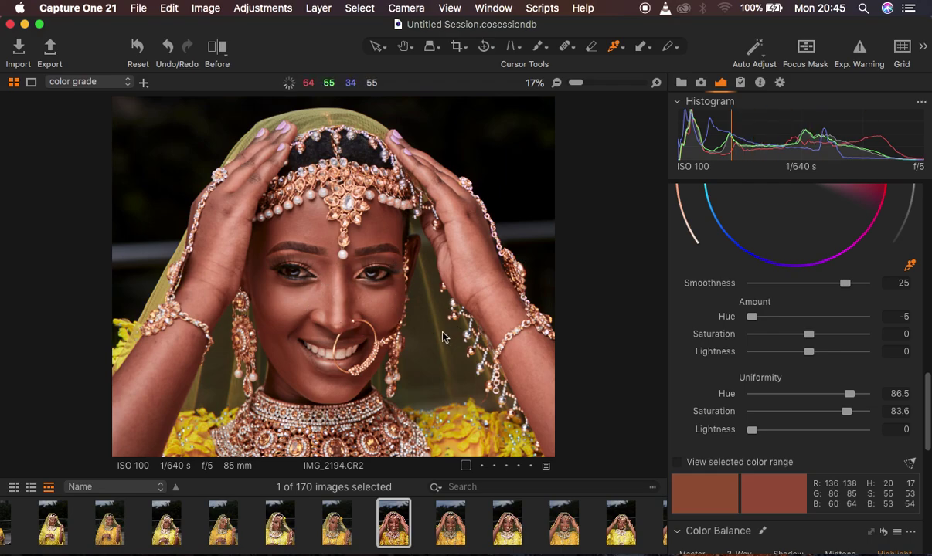
{"action": "left_click_drag", "start_coordinate": [752, 317], "coordinate": [909, 330]}
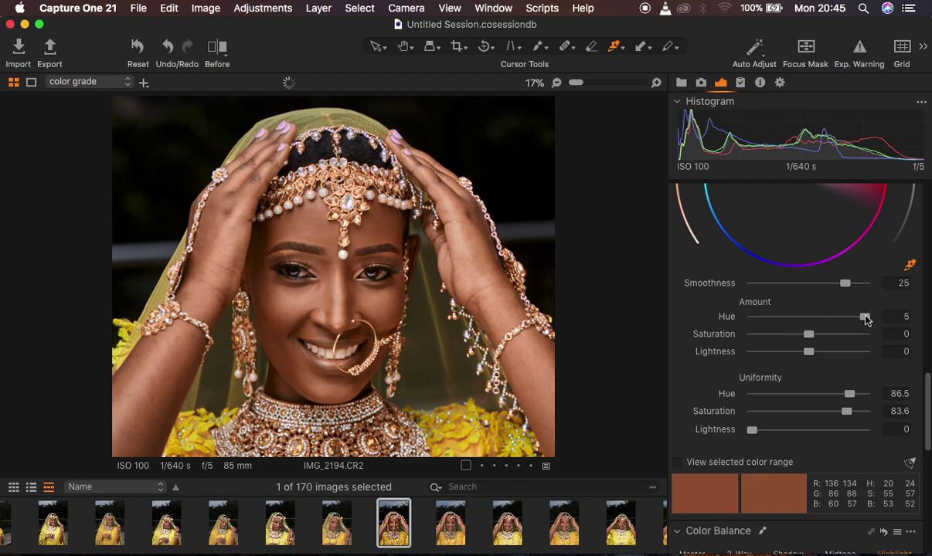
{"action": "left_click_drag", "start_coordinate": [864, 317], "coordinate": [807, 322]}
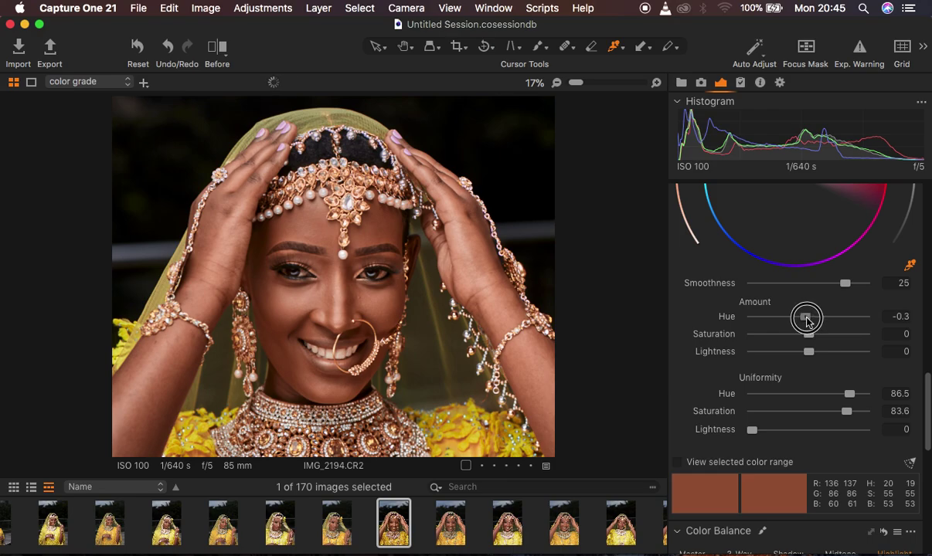
{"action": "left_click_drag", "start_coordinate": [808, 322], "coordinate": [808, 322]}
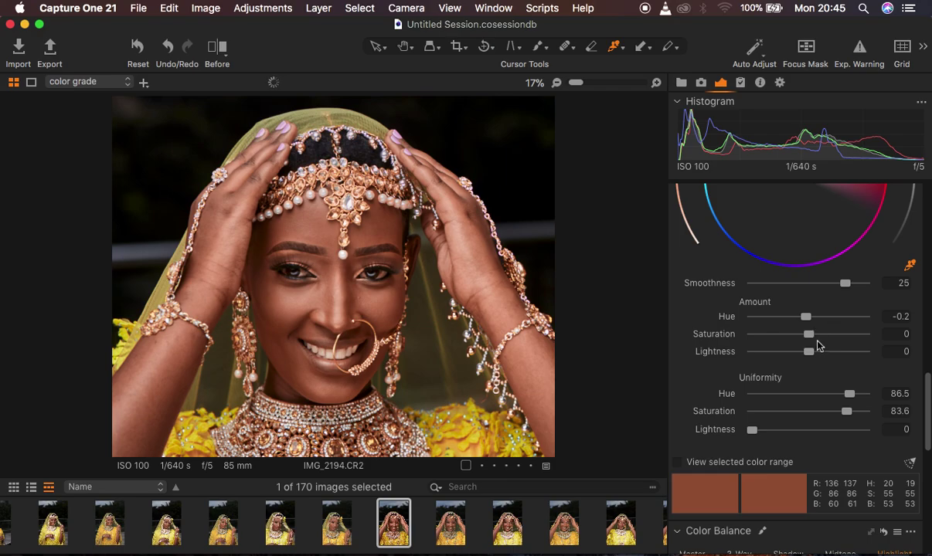
{"action": "left_click", "coordinate": [807, 337]}
{"action": "left_click_drag", "start_coordinate": [808, 337], "coordinate": [806, 337]}
{"action": "key", "text": "super+0"}
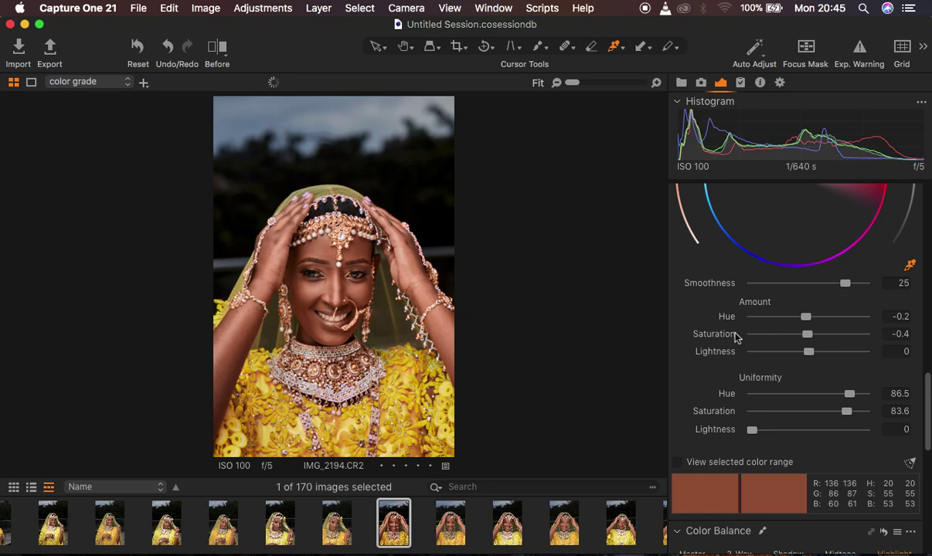
{"action": "left_click", "coordinate": [217, 46]}
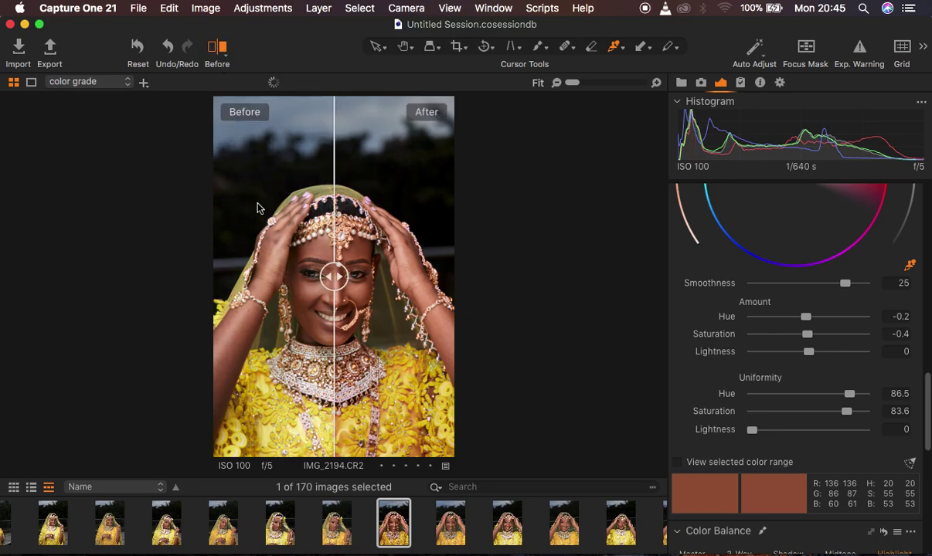
{"action": "left_click_drag", "start_coordinate": [319, 263], "coordinate": [357, 277]}
{"action": "left_click_drag", "start_coordinate": [450, 292], "coordinate": [81, 280]}
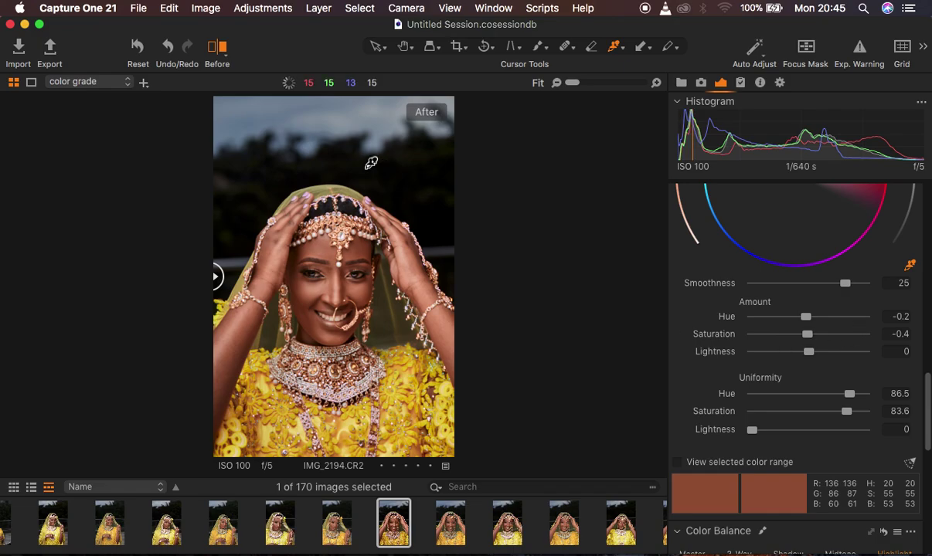
{"action": "left_click", "coordinate": [217, 48]}
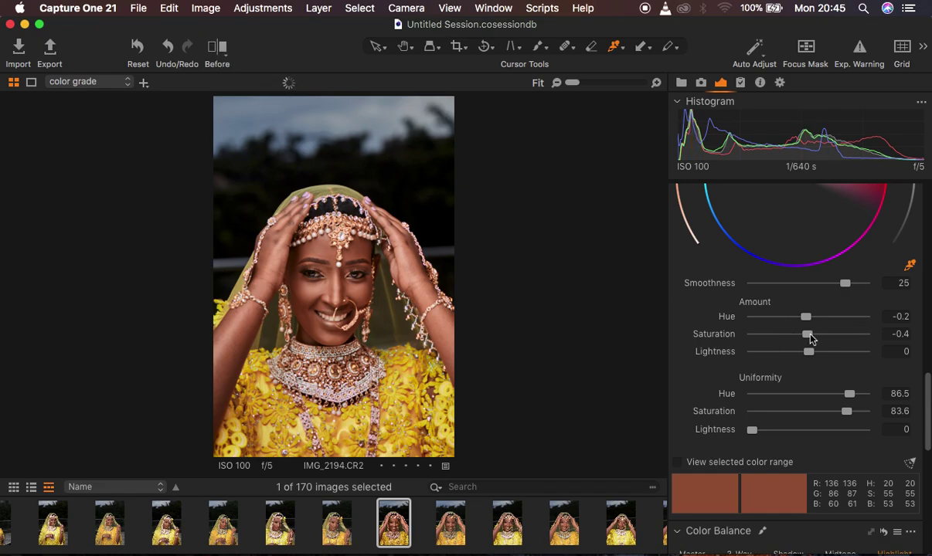
Step: In the Color Editor's Basic mode, set the blue range's Saturation to 80 and Lightness to -7.9
{"action": "scroll", "coordinate": [810, 338], "scroll_direction": "up", "scroll_amount": 10}
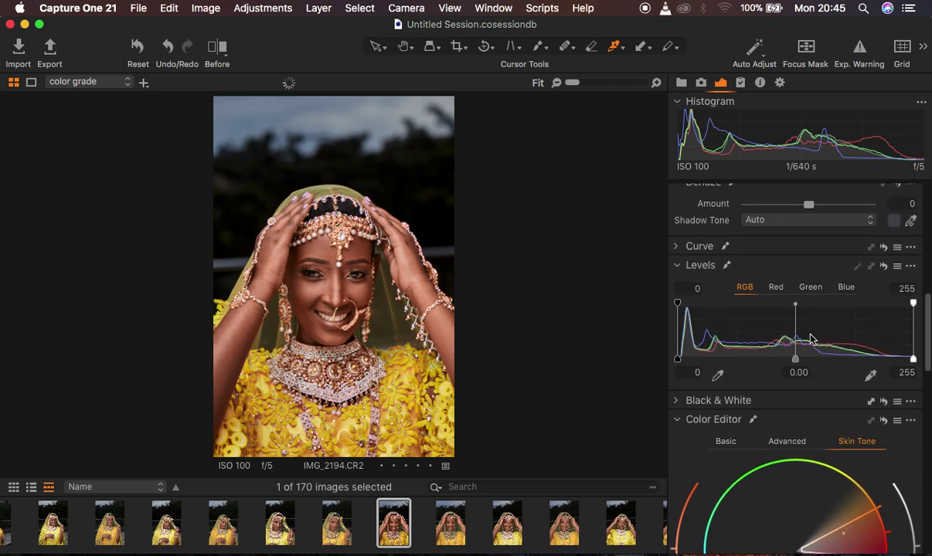
{"action": "scroll", "coordinate": [811, 339], "scroll_direction": "down", "scroll_amount": 5}
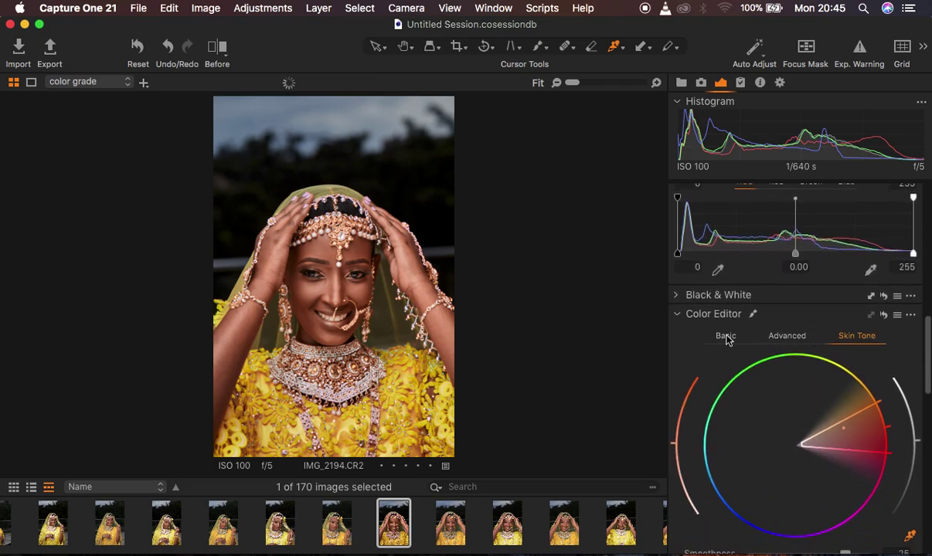
{"action": "left_click", "coordinate": [725, 336]}
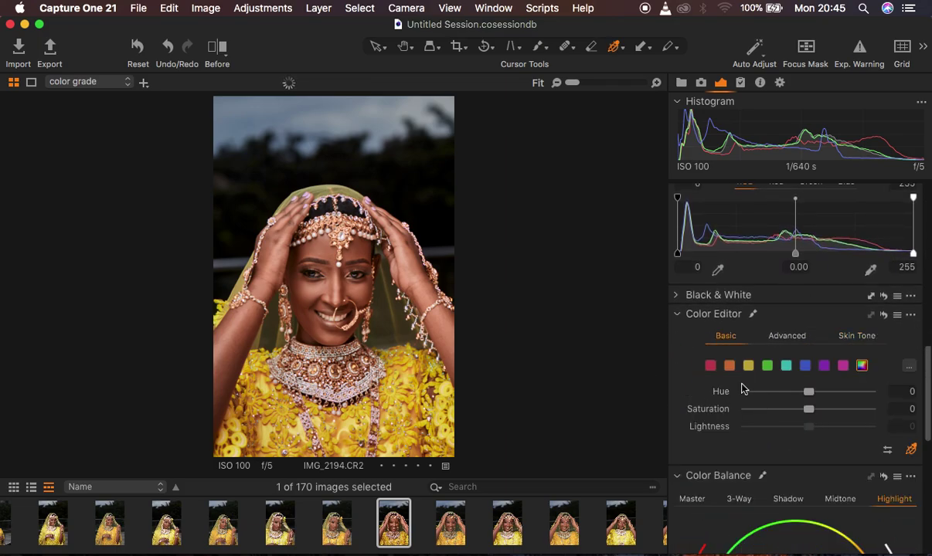
{"action": "left_click", "coordinate": [805, 368]}
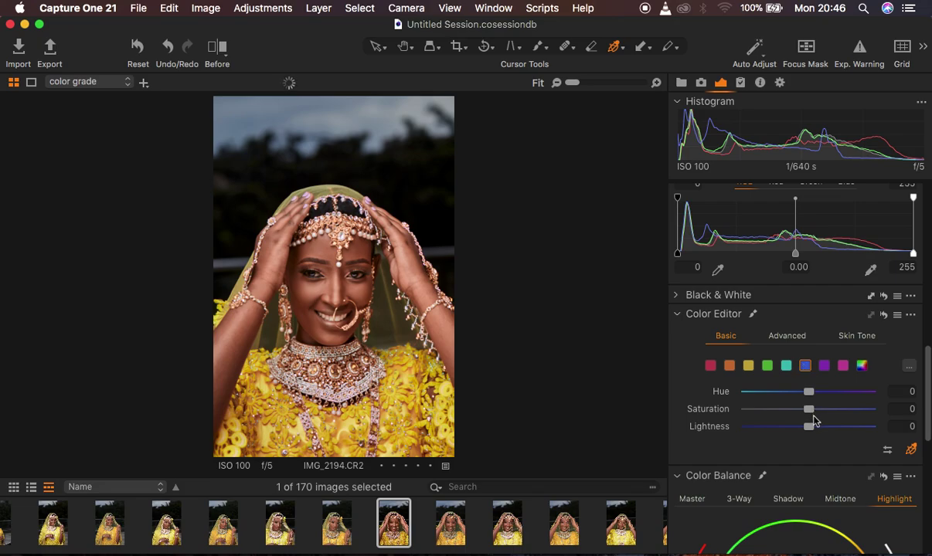
{"action": "left_click_drag", "start_coordinate": [811, 409], "coordinate": [881, 413]}
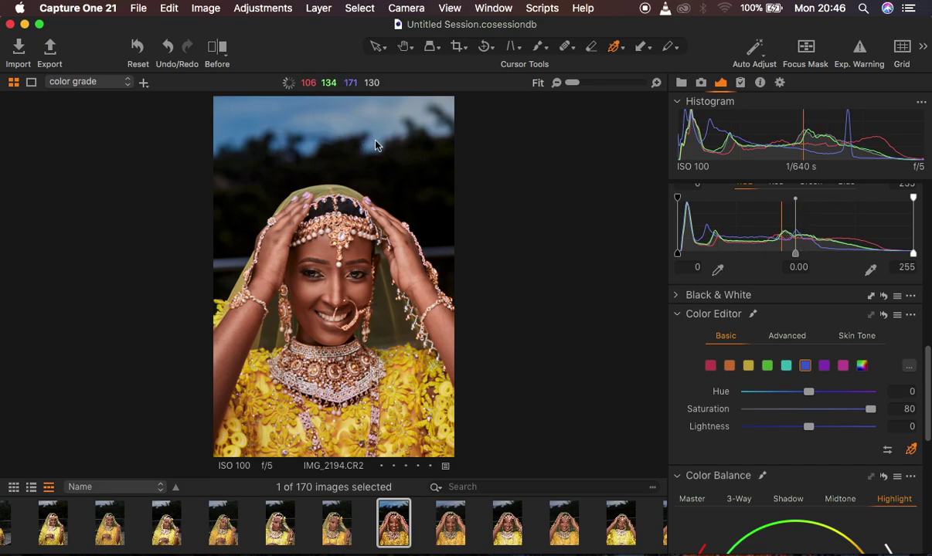
{"action": "left_click", "coordinate": [809, 427]}
{"action": "left_click_drag", "start_coordinate": [810, 429], "coordinate": [800, 429]}
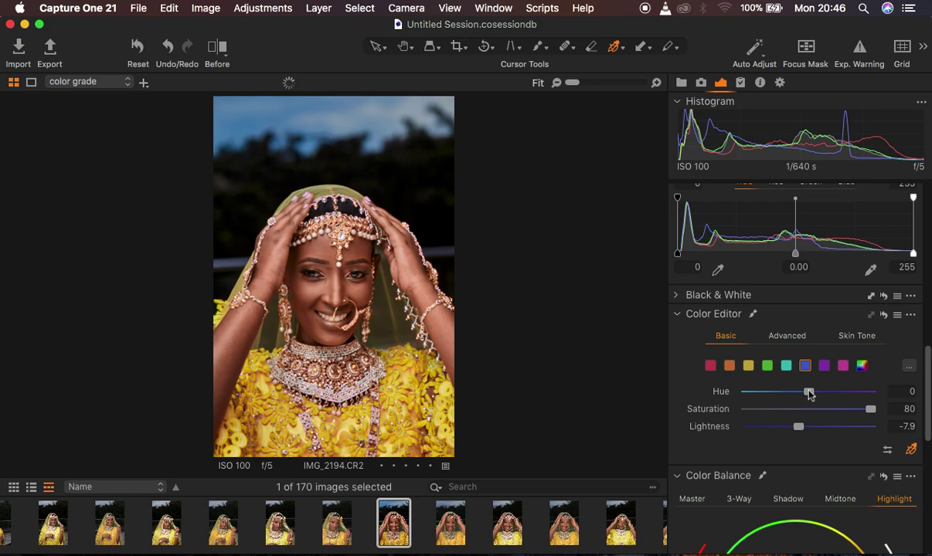
Step: In the Color Editor's Basic mode, select the yellow range and set its Hue to -0.9
{"action": "left_click", "coordinate": [748, 367]}
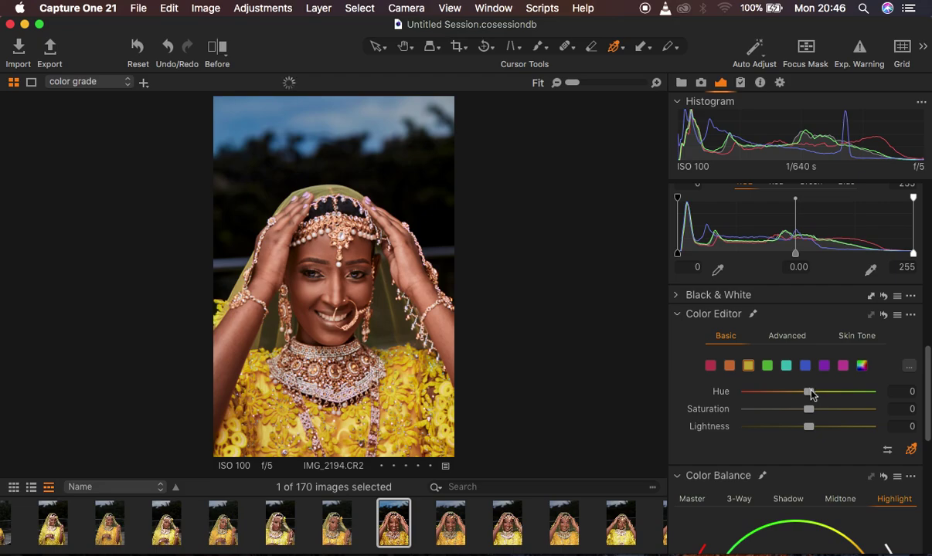
{"action": "left_click_drag", "start_coordinate": [812, 394], "coordinate": [808, 395]}
Step: On the color grade layer, set High Dynamic Range Shadow to 14, Highlight to -8 and White to -5
{"action": "scroll", "coordinate": [835, 336], "scroll_direction": "up", "scroll_amount": 15}
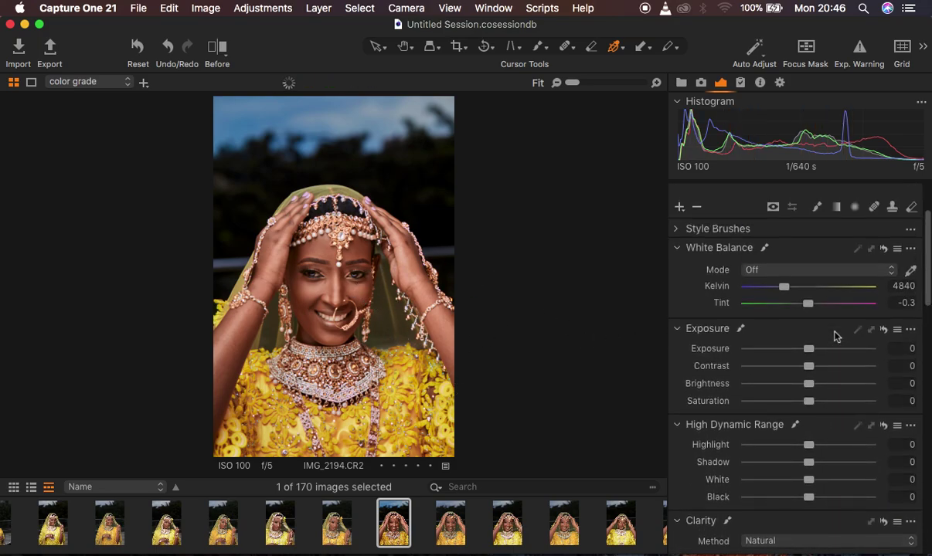
{"action": "scroll", "coordinate": [836, 336], "scroll_direction": "up", "scroll_amount": 3}
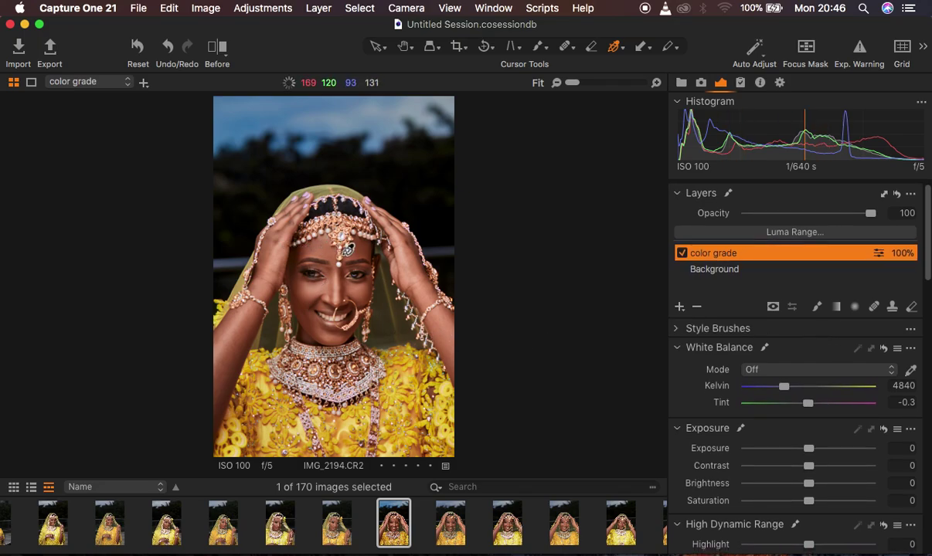
{"action": "scroll", "coordinate": [786, 405], "scroll_direction": "down", "scroll_amount": 2}
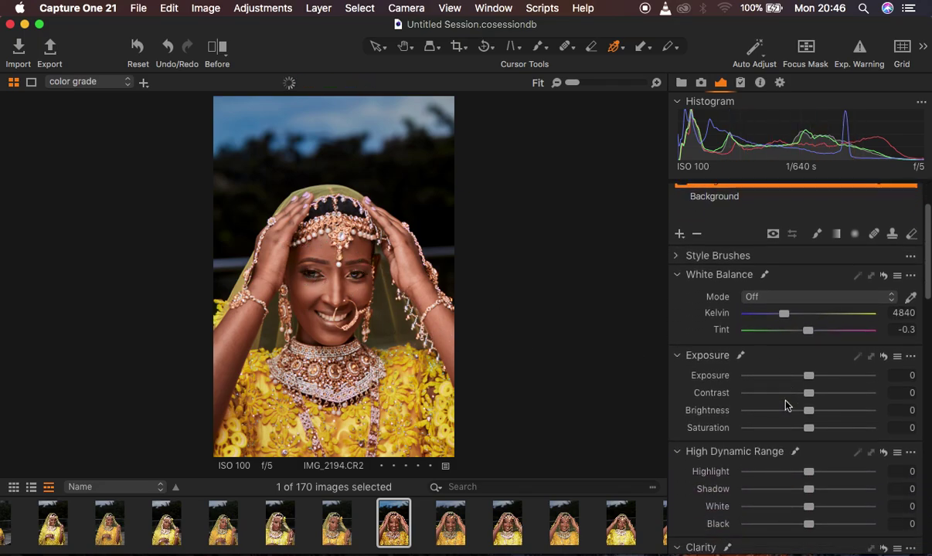
{"action": "scroll", "coordinate": [788, 407], "scroll_direction": "down", "scroll_amount": 1}
{"action": "left_click_drag", "start_coordinate": [810, 445], "coordinate": [822, 448]}
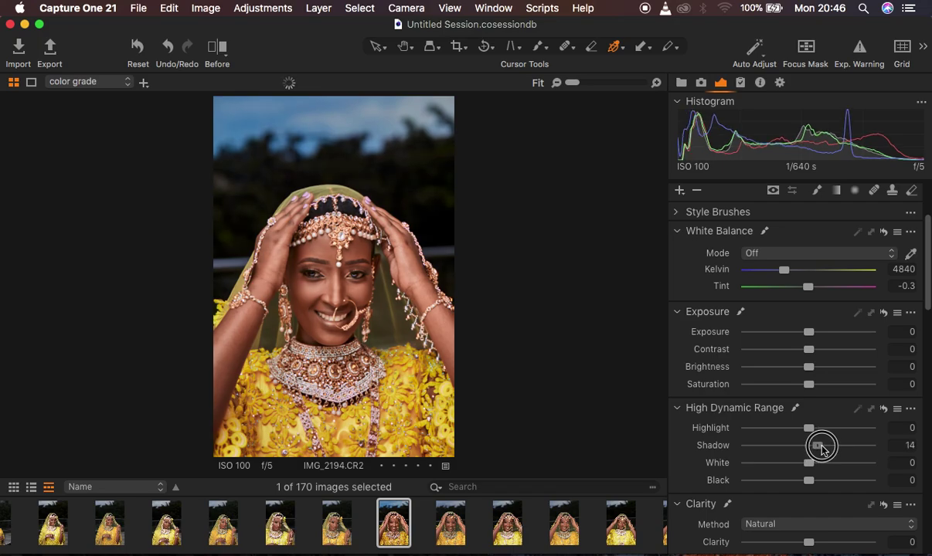
{"action": "left_click_drag", "start_coordinate": [821, 446], "coordinate": [819, 445]}
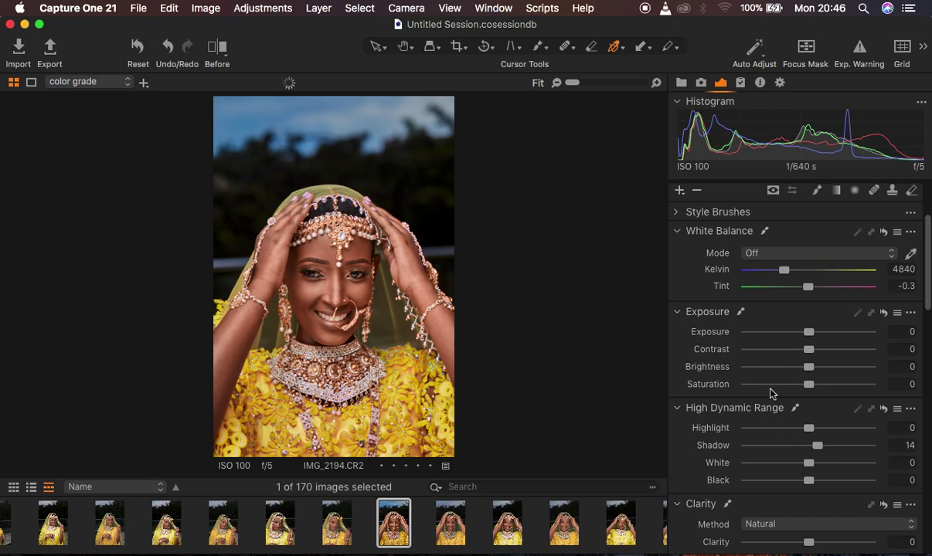
{"action": "left_click_drag", "start_coordinate": [809, 430], "coordinate": [803, 429]}
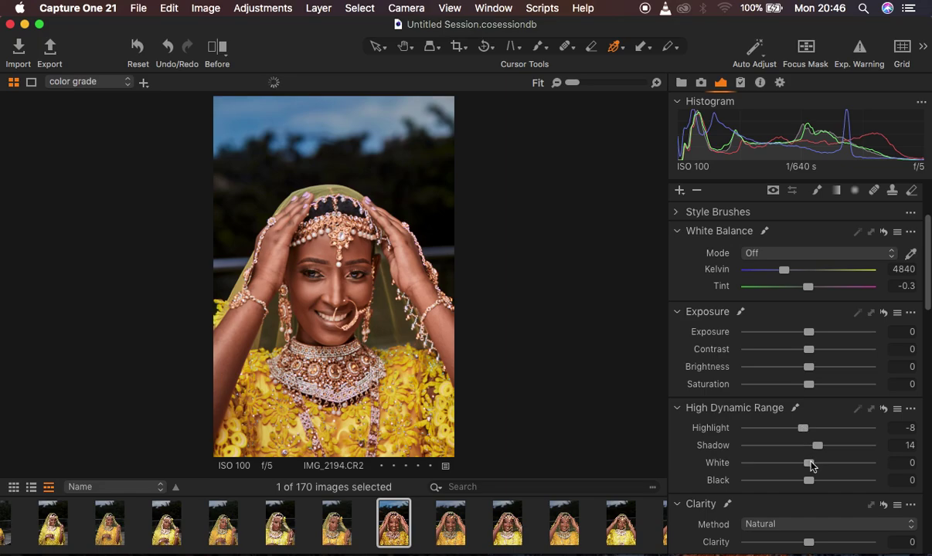
{"action": "left_click_drag", "start_coordinate": [810, 463], "coordinate": [805, 462]}
{"action": "key", "text": "super+equal"}
{"action": "key", "text": "super+0"}
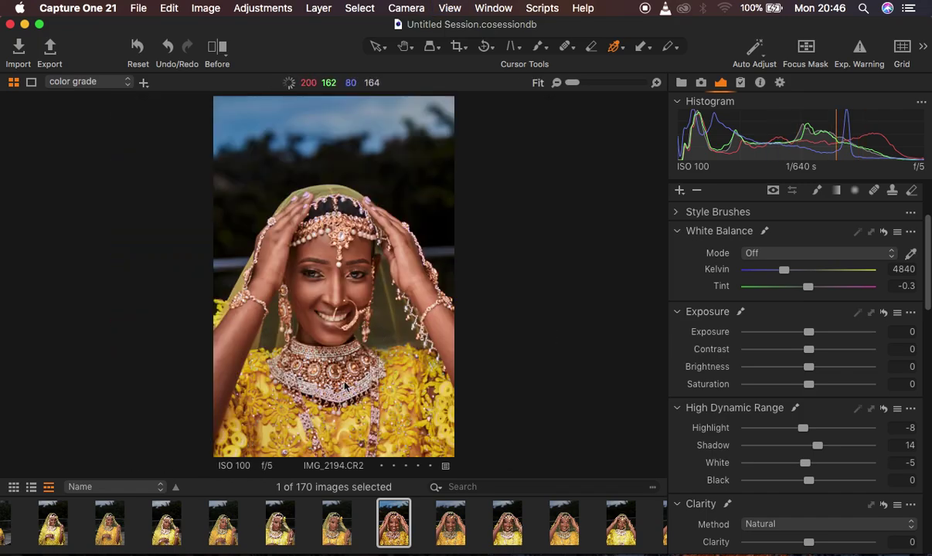
Step: Set the yellow range's Saturation to 22.6 in the Color Editor, and compare the whole photo before and after
{"action": "scroll", "coordinate": [809, 426], "scroll_direction": "down", "scroll_amount": 5}
{"action": "scroll", "coordinate": [809, 425], "scroll_direction": "down", "scroll_amount": 6}
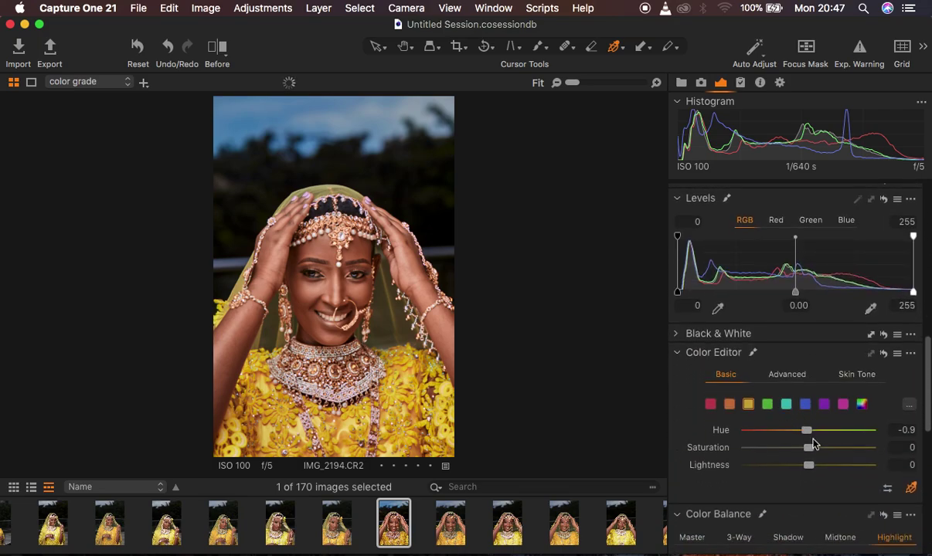
{"action": "left_click_drag", "start_coordinate": [808, 447], "coordinate": [831, 449]}
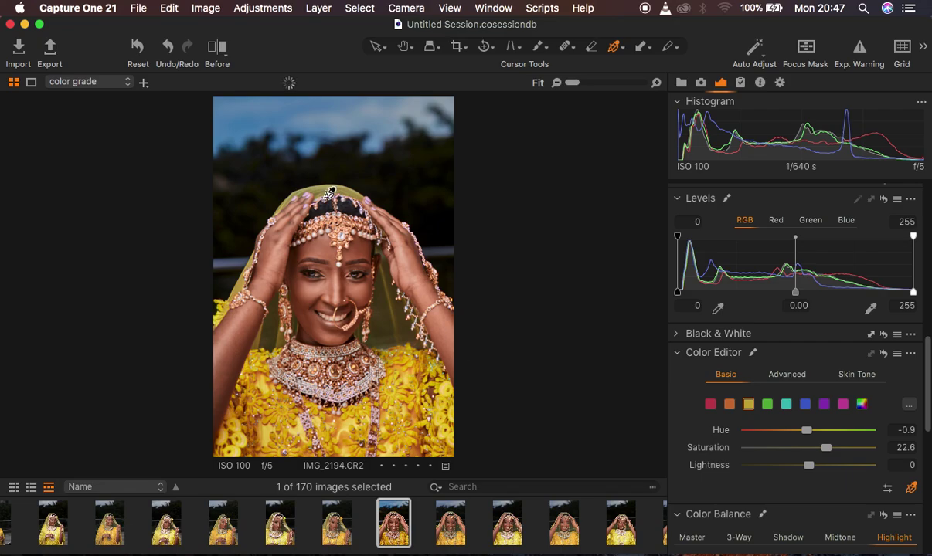
{"action": "left_click", "coordinate": [224, 68]}
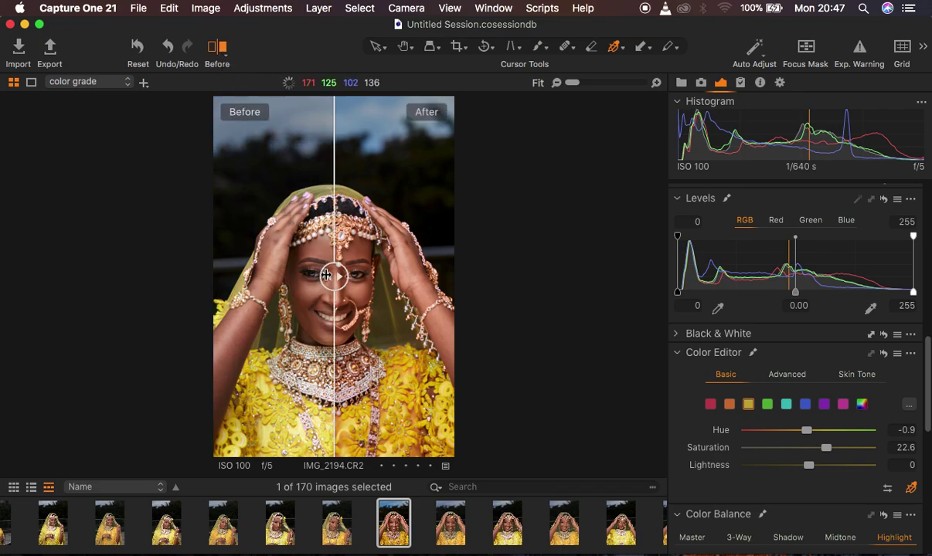
{"action": "left_click_drag", "start_coordinate": [334, 276], "coordinate": [142, 260]}
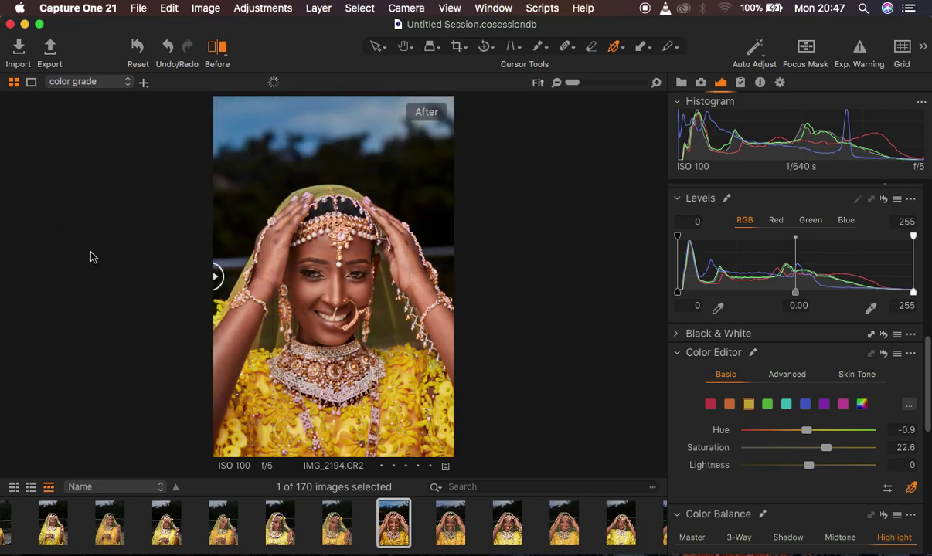
{"action": "left_click", "coordinate": [216, 47]}
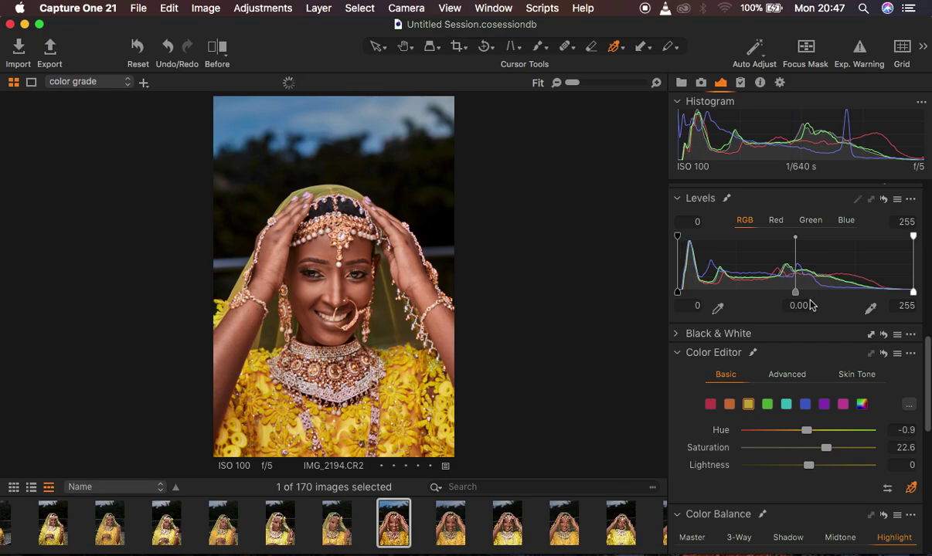
Step: Check the color grade layer's effect by varying its Opacity, ending at 100
{"action": "scroll", "coordinate": [811, 305], "scroll_direction": "up", "scroll_amount": 15}
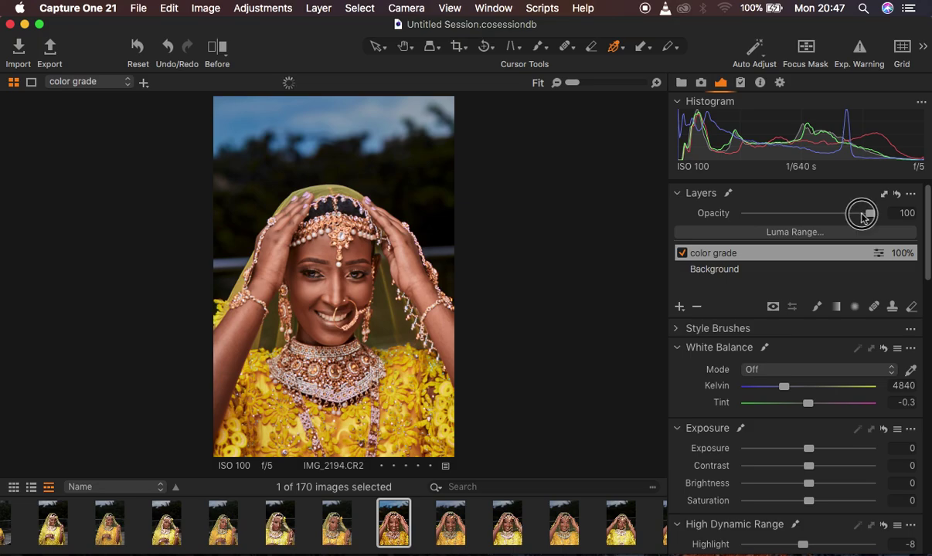
{"action": "left_click_drag", "start_coordinate": [863, 218], "coordinate": [890, 215]}
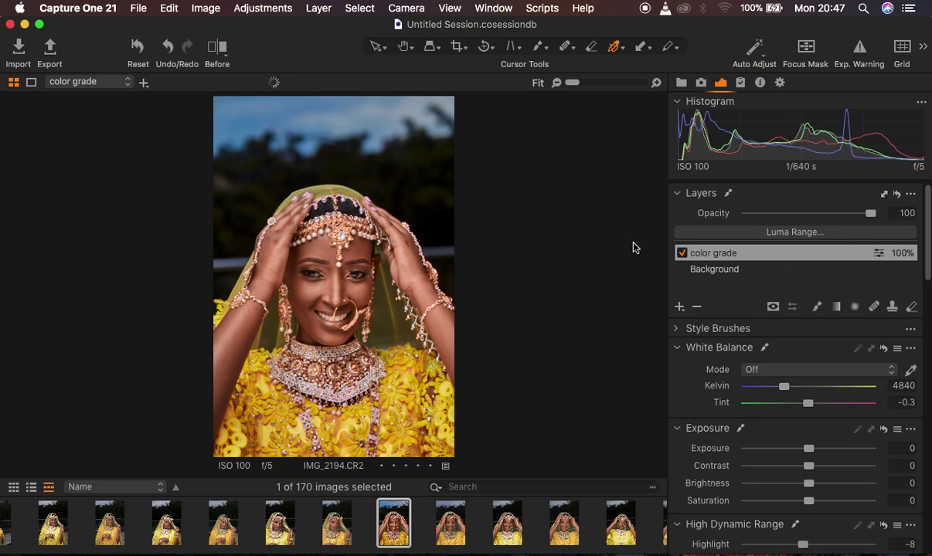